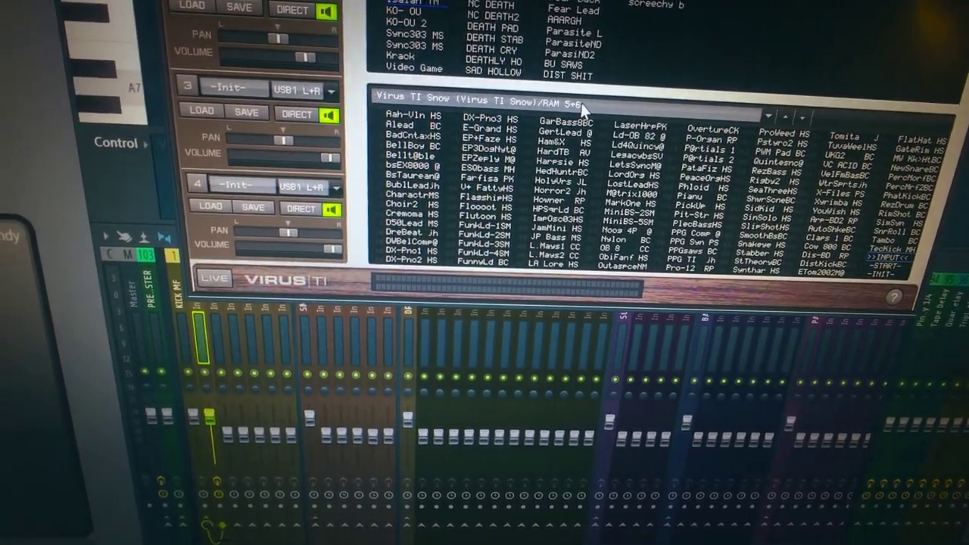
# Check the available patch libraries, keep the RAM 5+6 bank, and choose its >>INPUT<< patch for part 1.
pyautogui.click(597, 100)
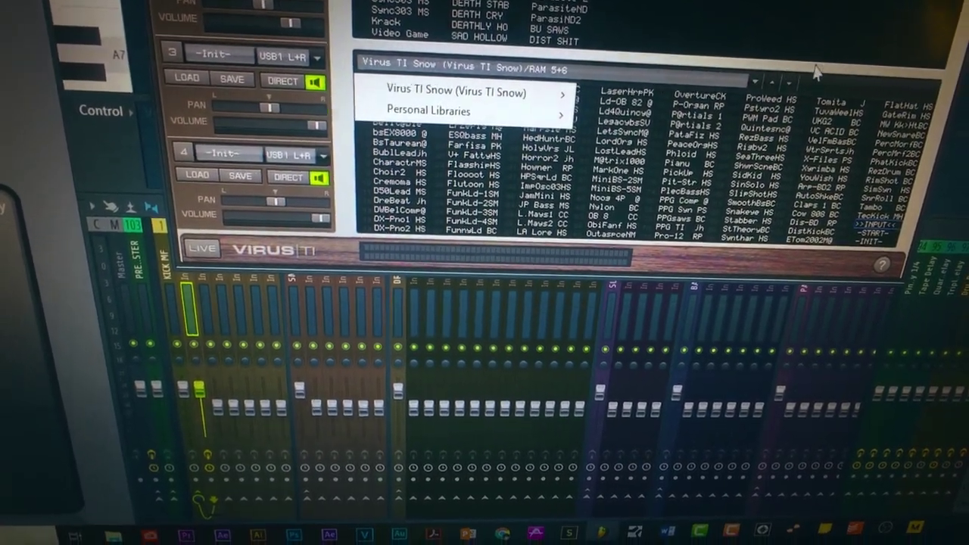
pyautogui.click(851, 142)
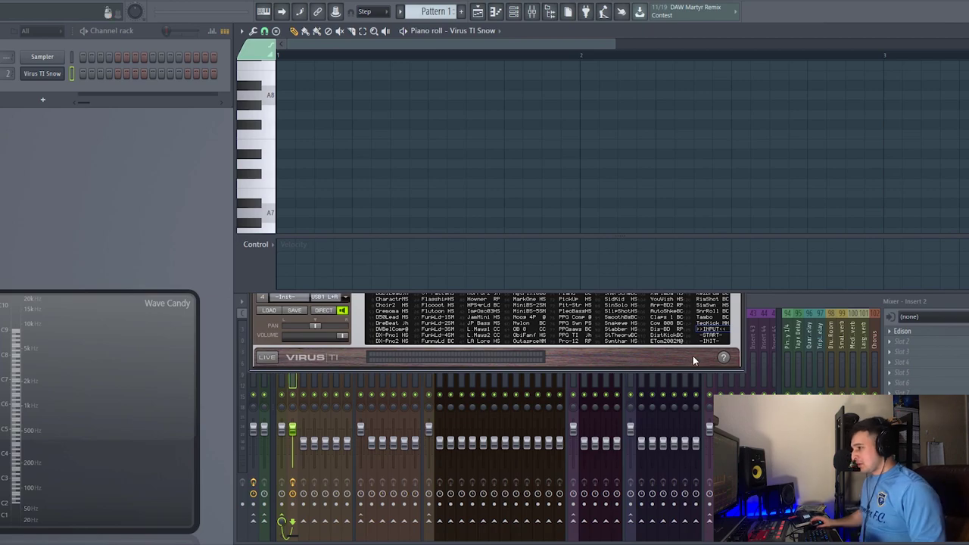
pyautogui.click(694, 360)
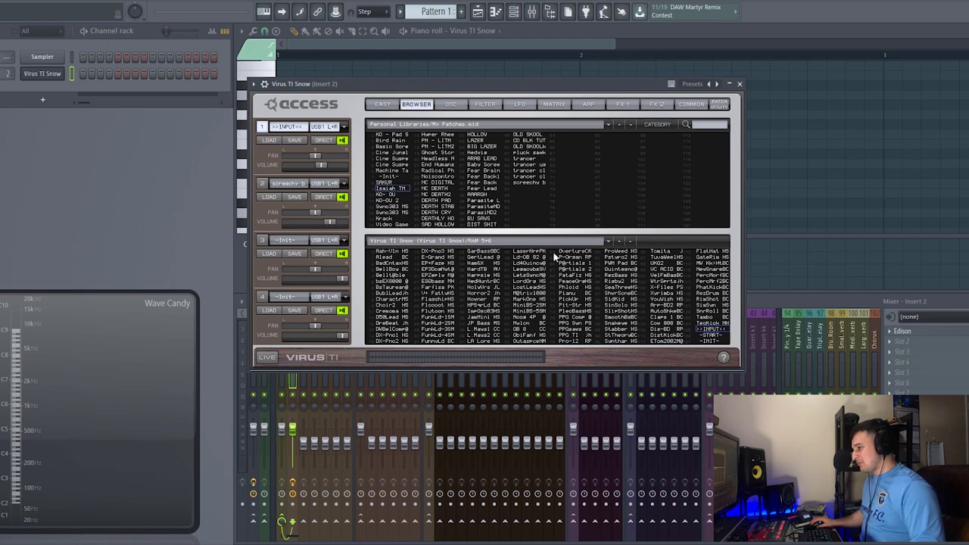
pyautogui.click(708, 324)
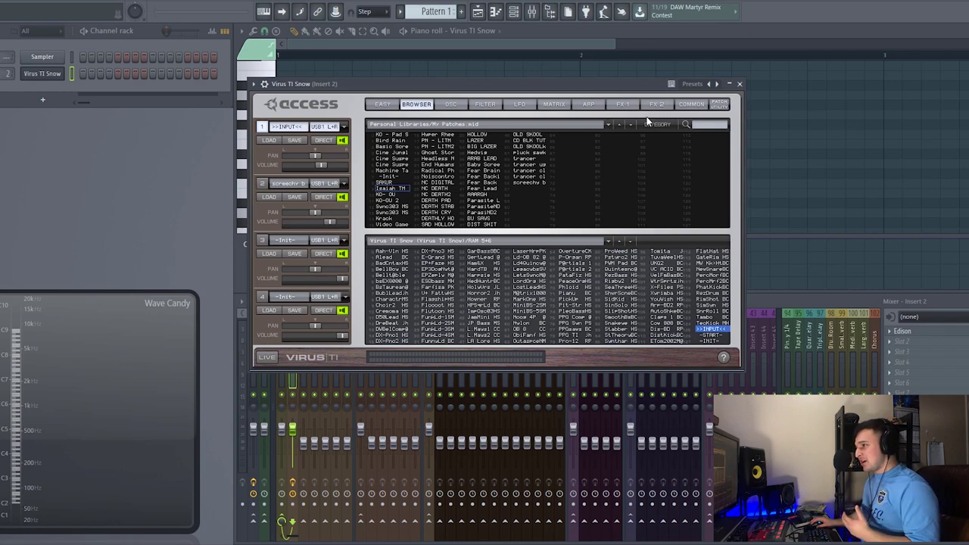
# Open the FX 1 effects, try the input mode on Off and Dynamic, and set it back to Static.
pyautogui.click(622, 104)
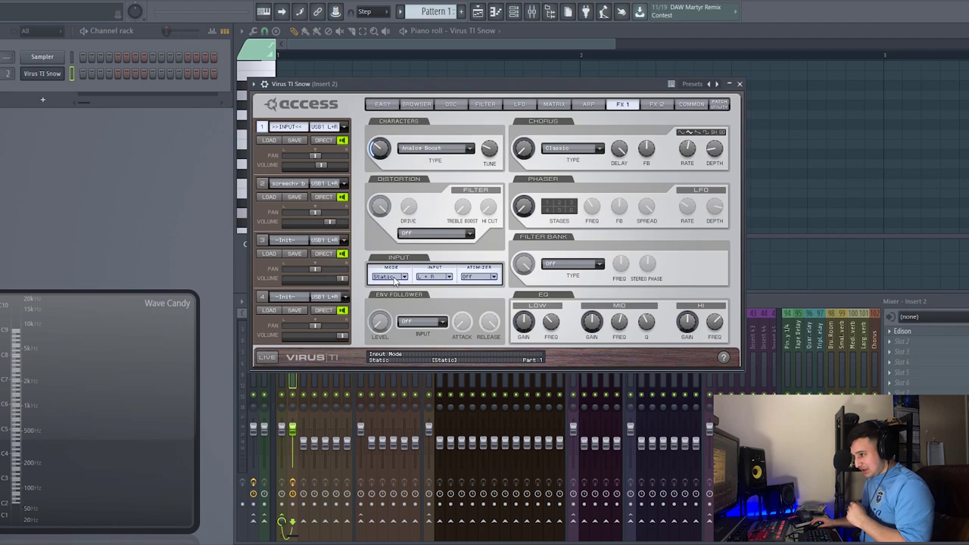
pyautogui.scroll(2, 395, 283)
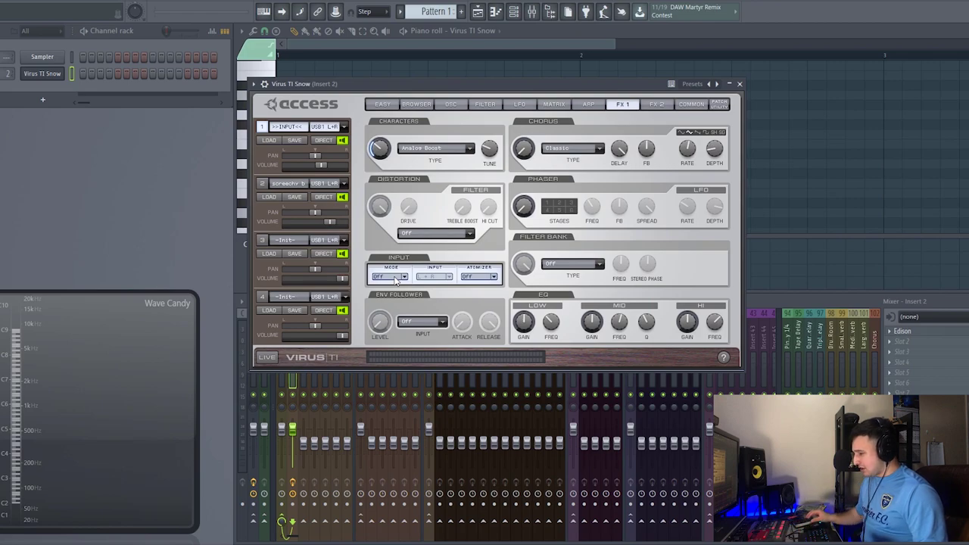
pyautogui.click(394, 277)
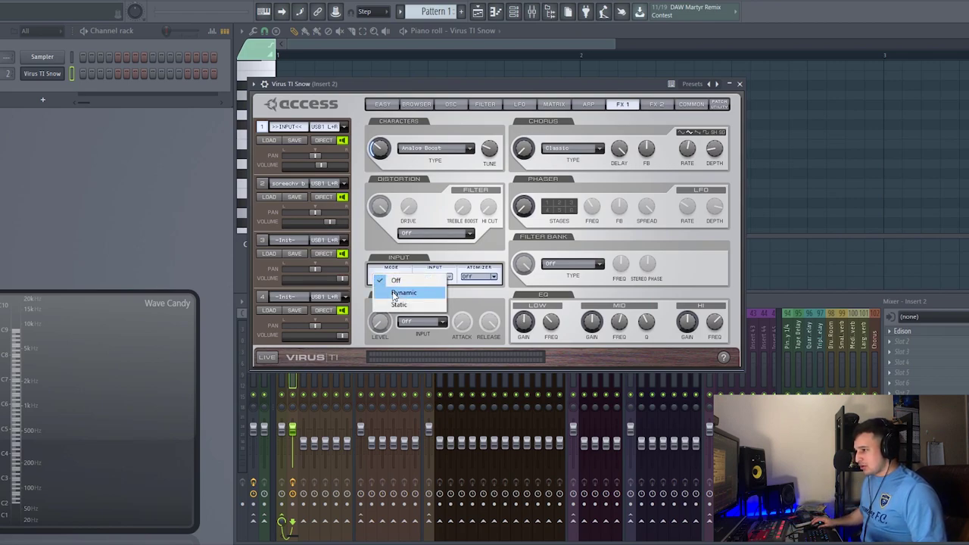
pyautogui.click(395, 285)
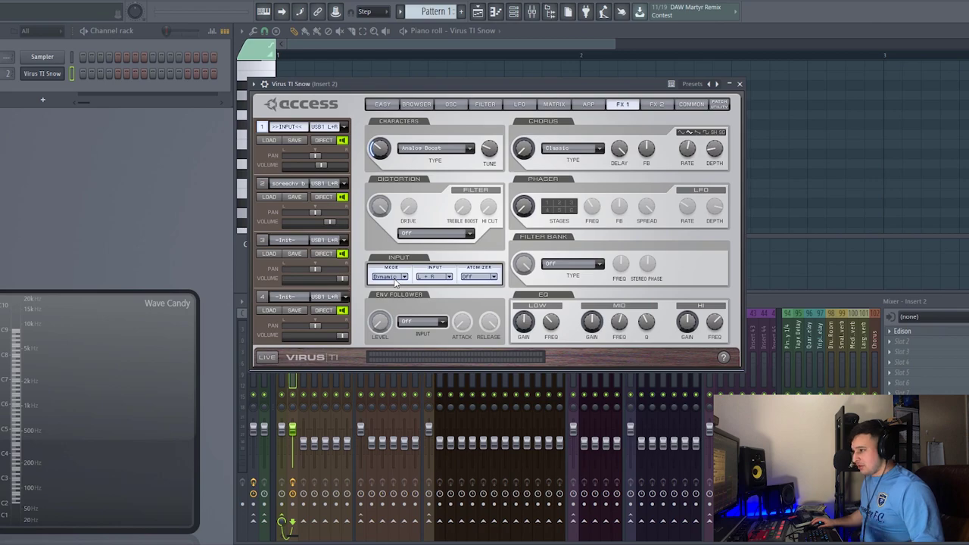
pyautogui.click(394, 277)
pyautogui.click(412, 295)
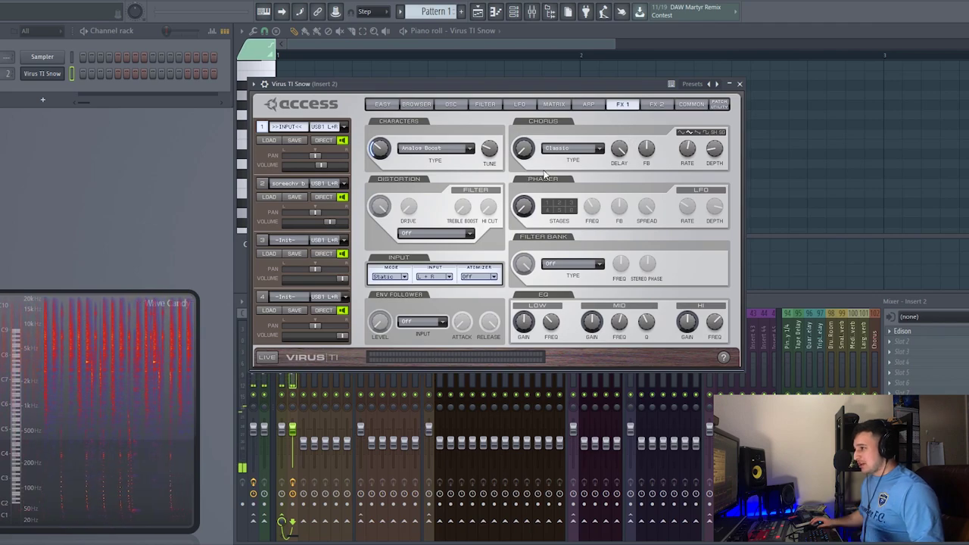
# Set the chorus type to Hyper Chorus and raise its mix, crossover and LFO depth.
pyautogui.click(566, 149)
pyautogui.click(567, 150)
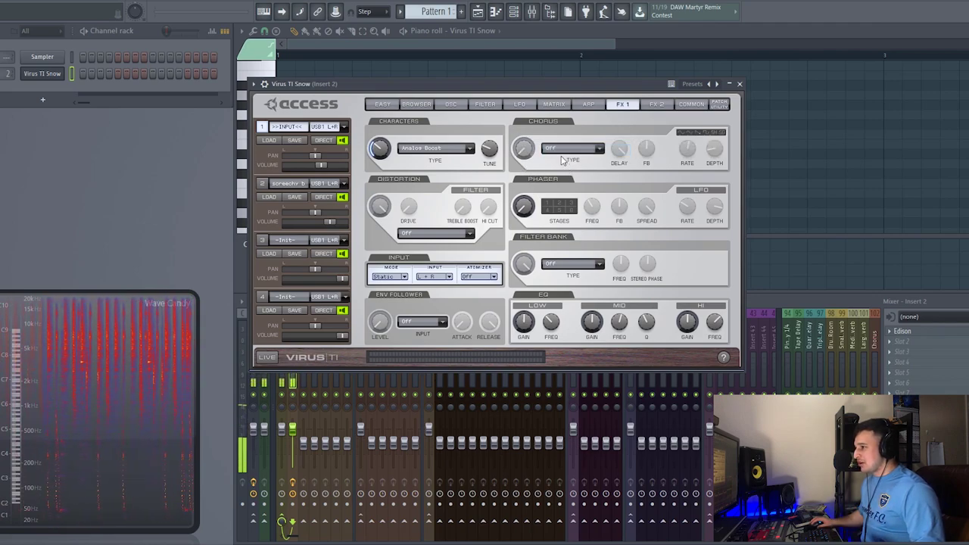
pyautogui.click(564, 150)
pyautogui.click(563, 150)
pyautogui.click(564, 150)
pyautogui.click(577, 186)
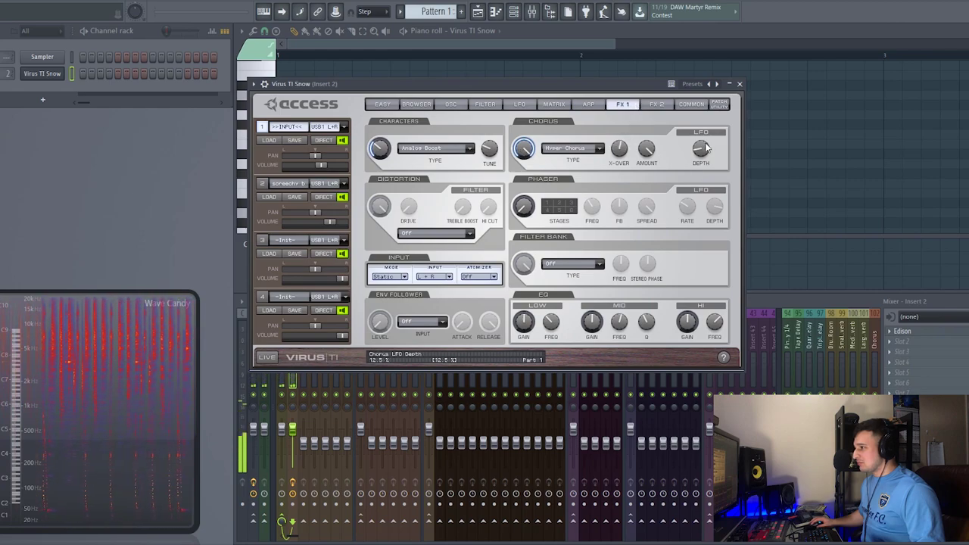
pyautogui.moveTo(706, 87); pyautogui.dragTo(706, 66)
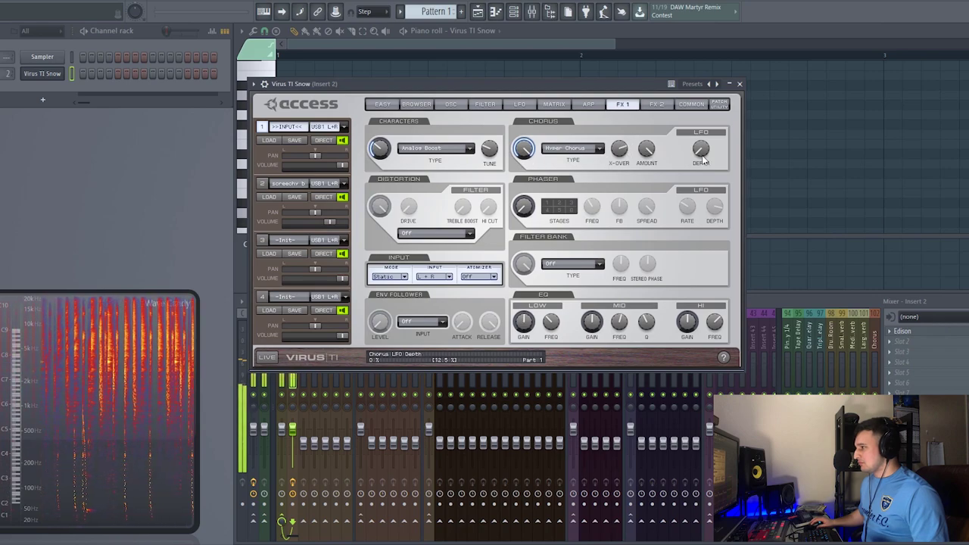
pyautogui.moveTo(710, 116); pyautogui.dragTo(712, 101)
# Try a phaser mix of about 95, and turn both the phaser and the chorus mix down to off.
pyautogui.moveTo(531, 207); pyautogui.dragTo(531, 203)
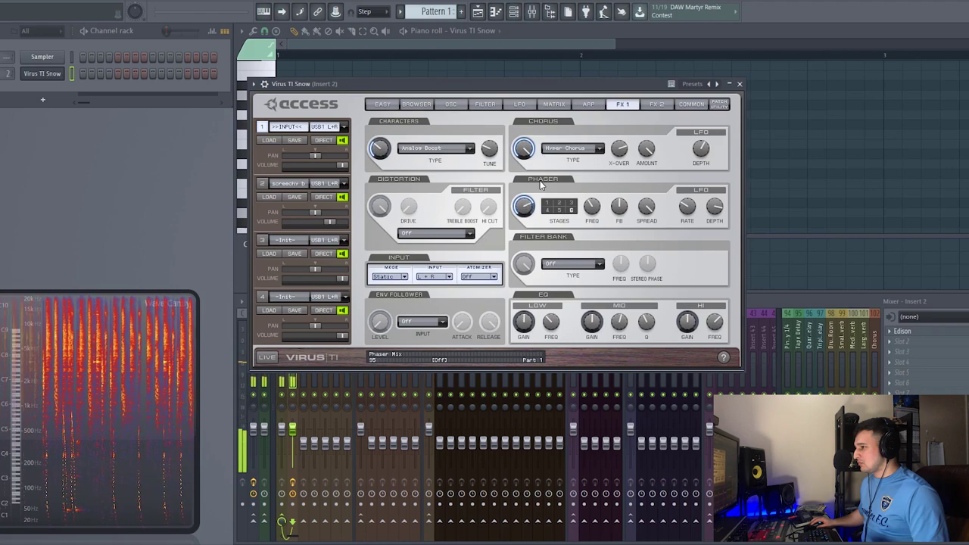
pyautogui.moveTo(532, 208); pyautogui.dragTo(598, 374)
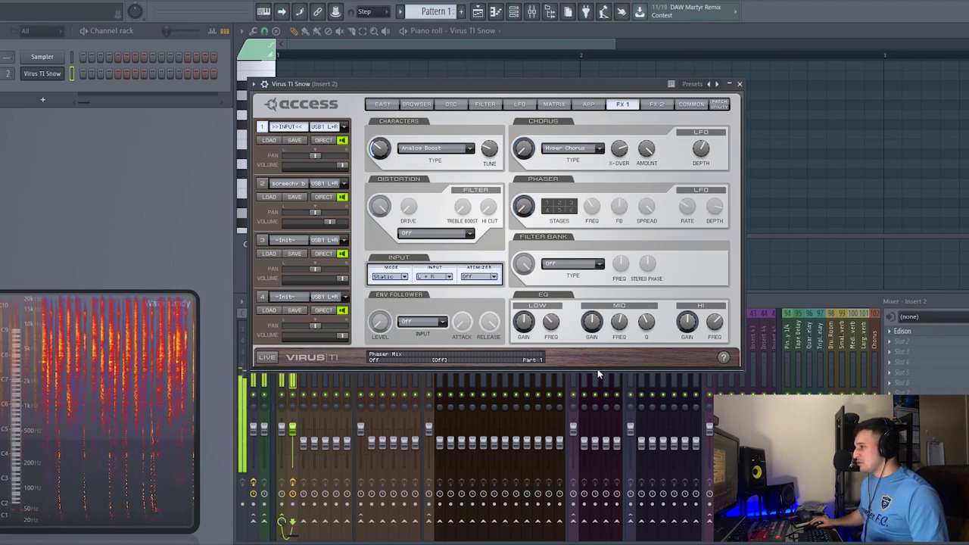
pyautogui.click(656, 104)
pyautogui.click(623, 104)
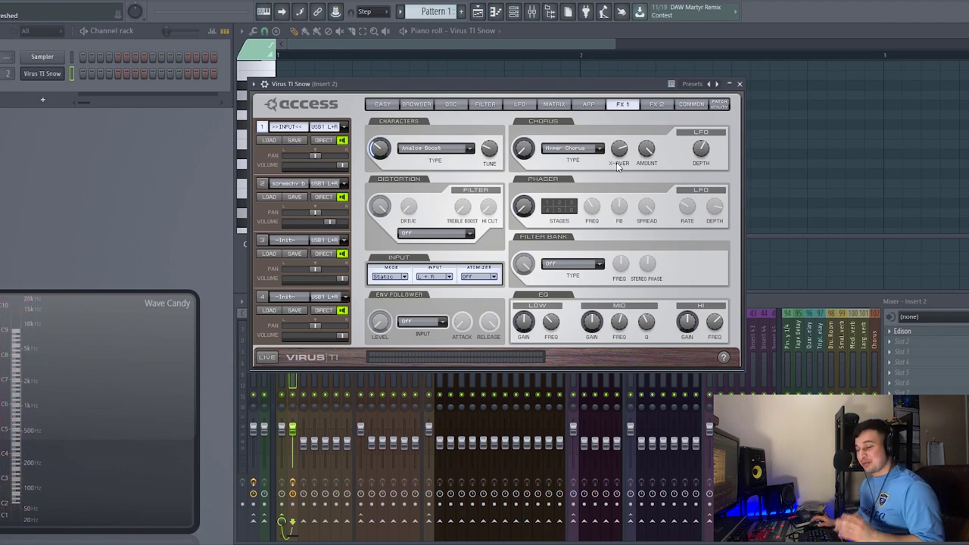
# In the FX 2 effects, enable the reverb in Large Room mode and set its predelay clock to 1/64.
pyautogui.click(649, 106)
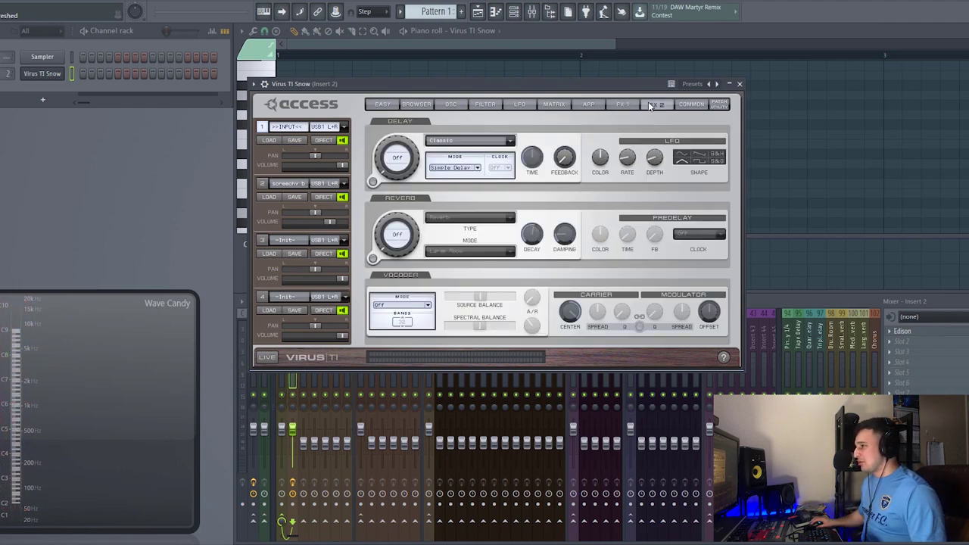
pyautogui.click(373, 258)
pyautogui.click(484, 251)
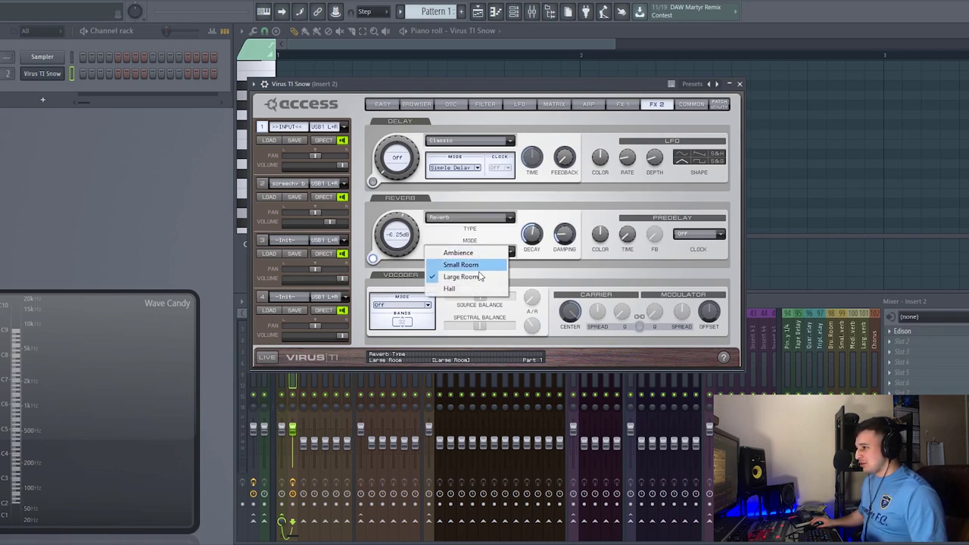
pyautogui.click(468, 275)
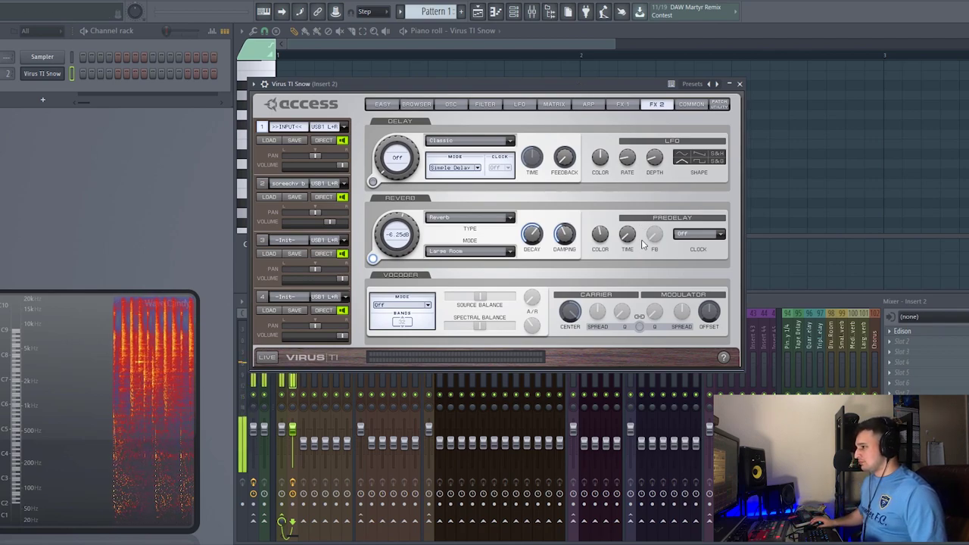
pyautogui.click(692, 239)
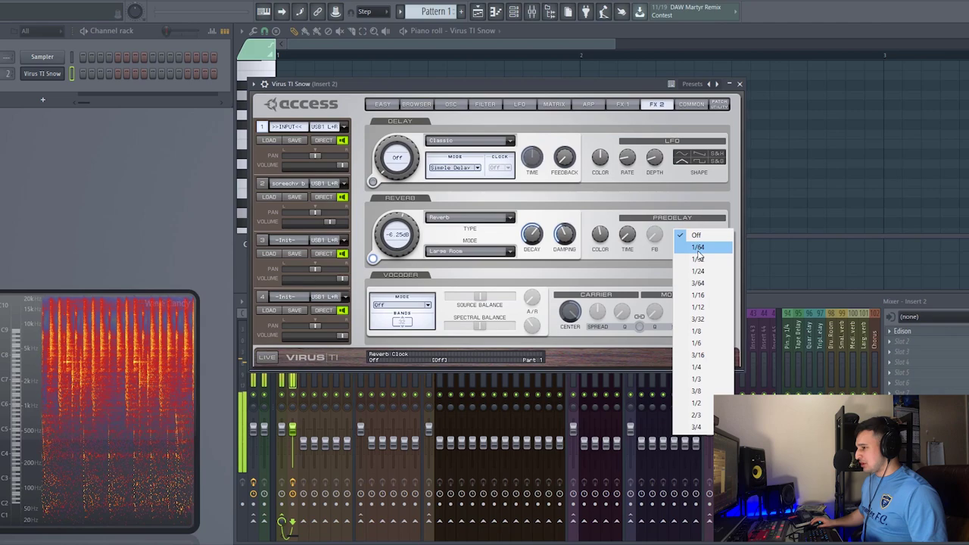
pyautogui.click(698, 250)
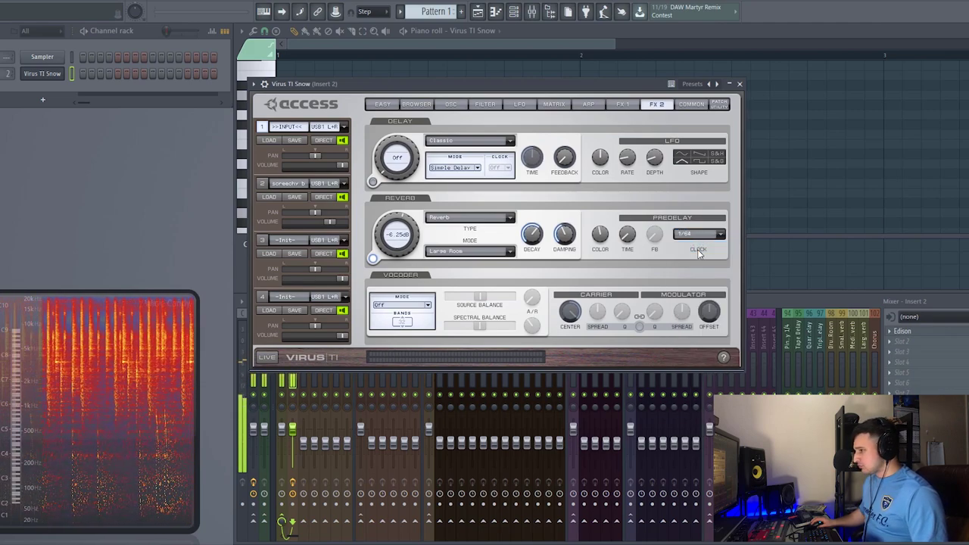
# Compare the sound with the reverb bypassed and enabled, and lower the reverb send to -10.75 dB.
pyautogui.click(373, 258)
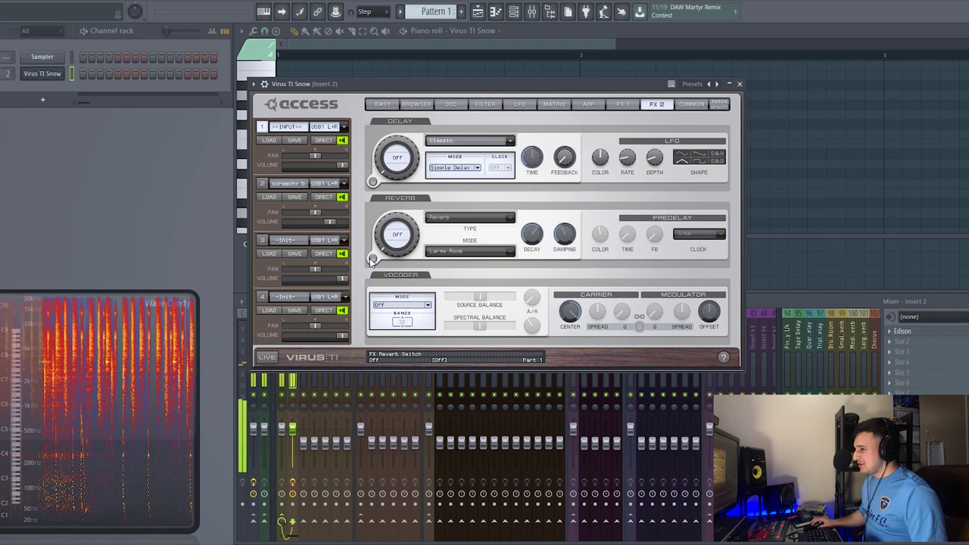
pyautogui.click(371, 259)
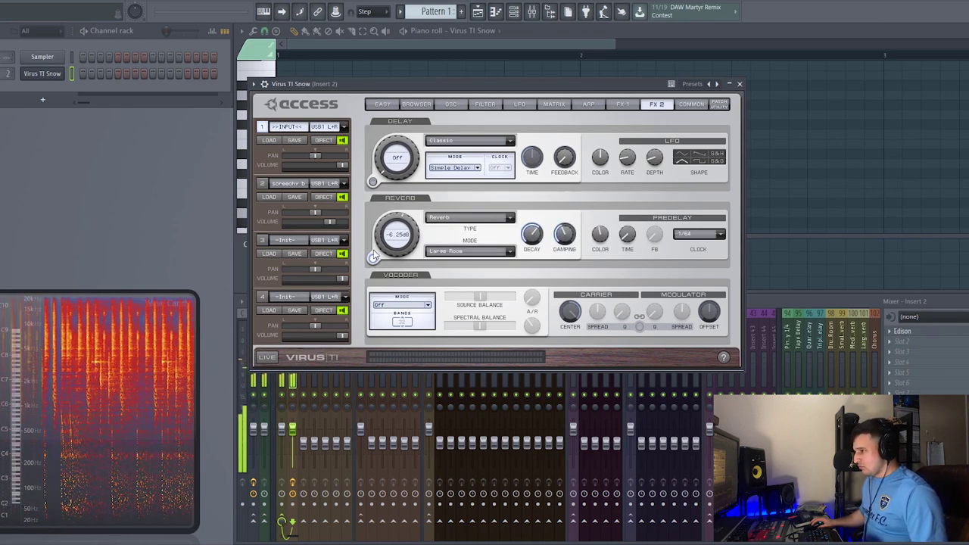
pyautogui.click(372, 258)
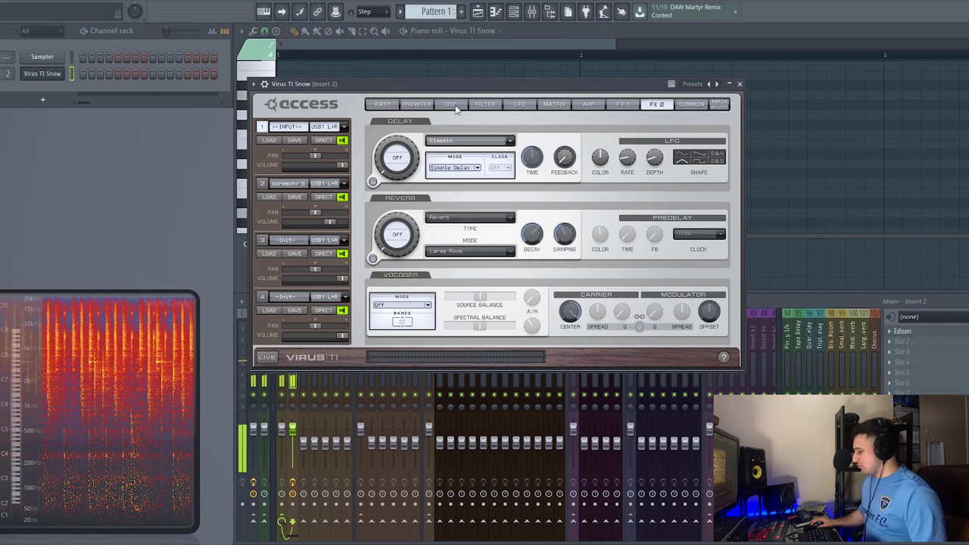
pyautogui.click(373, 259)
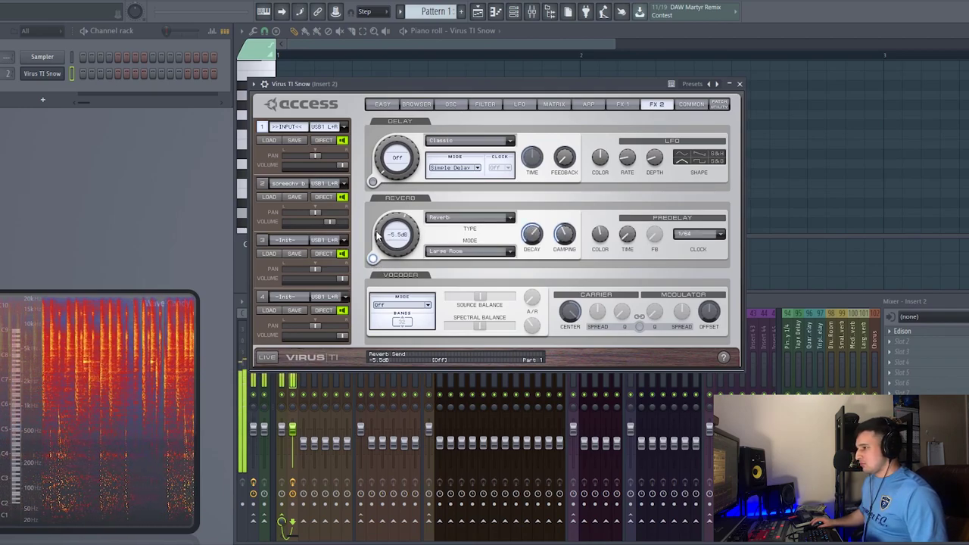
pyautogui.moveTo(377, 218); pyautogui.dragTo(374, 241)
# Enable the delay, raise its feedback, and set its clock to 1/4 and its mode to Ping Pong 4:1.
pyautogui.click(371, 181)
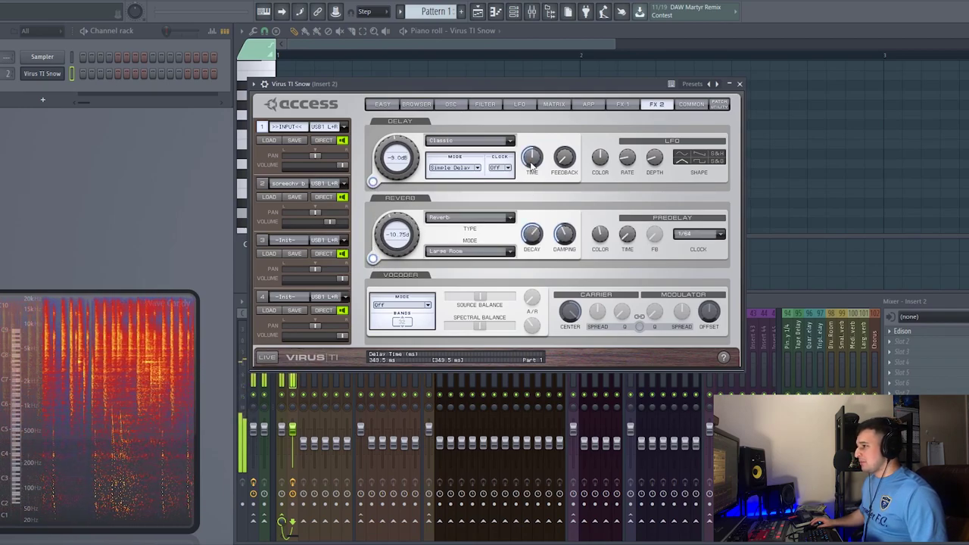
pyautogui.moveTo(564, 154); pyautogui.dragTo(564, 143)
pyautogui.click(506, 170)
pyautogui.click(505, 172)
pyautogui.click(505, 171)
pyautogui.click(505, 171)
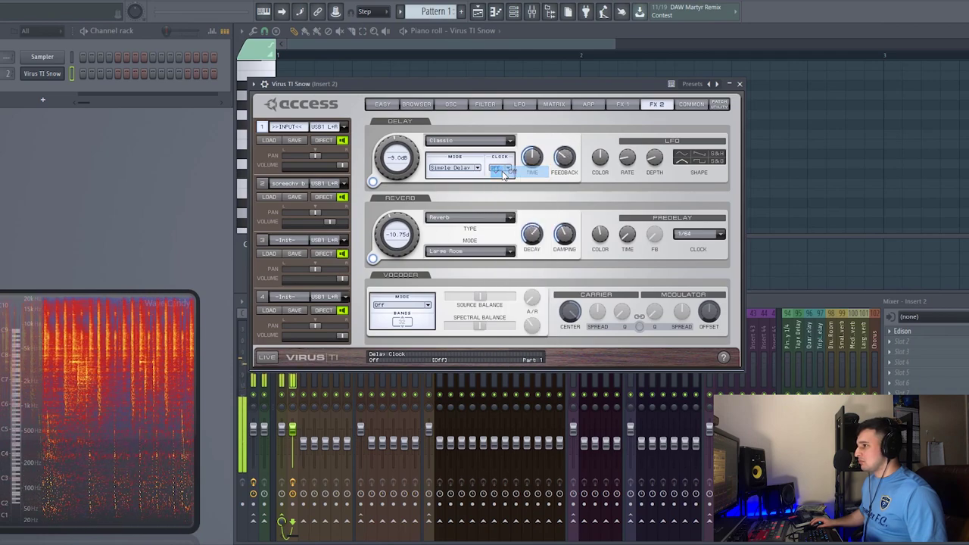
pyautogui.click(501, 169)
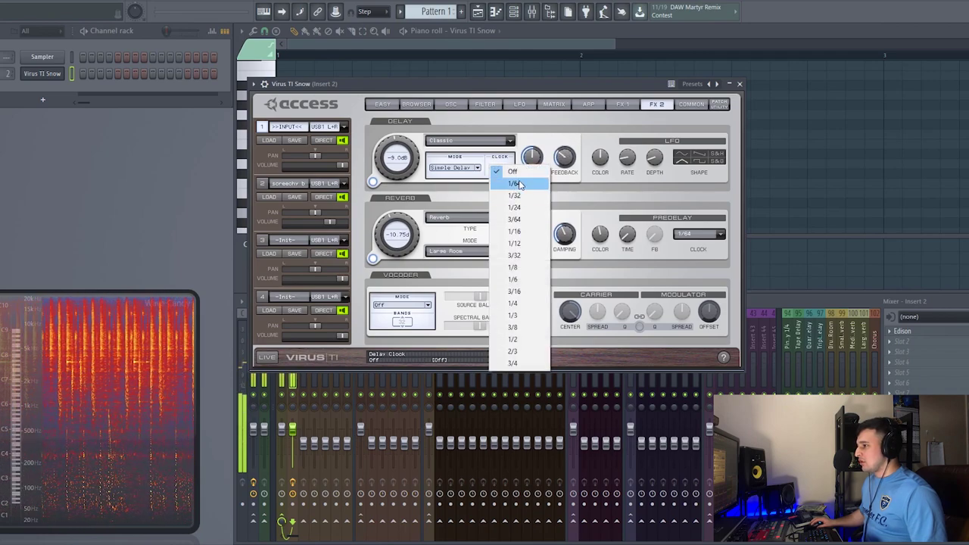
pyautogui.click(522, 304)
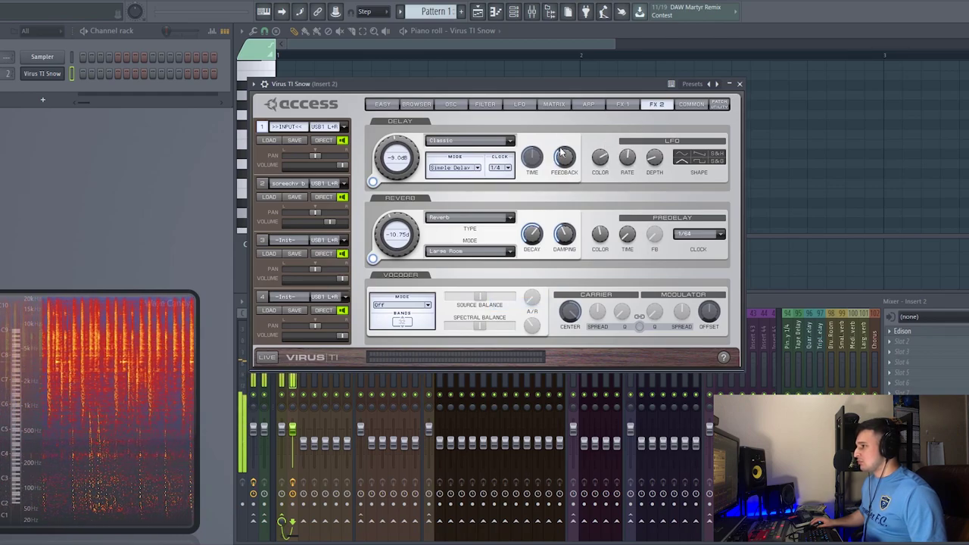
pyautogui.click(460, 167)
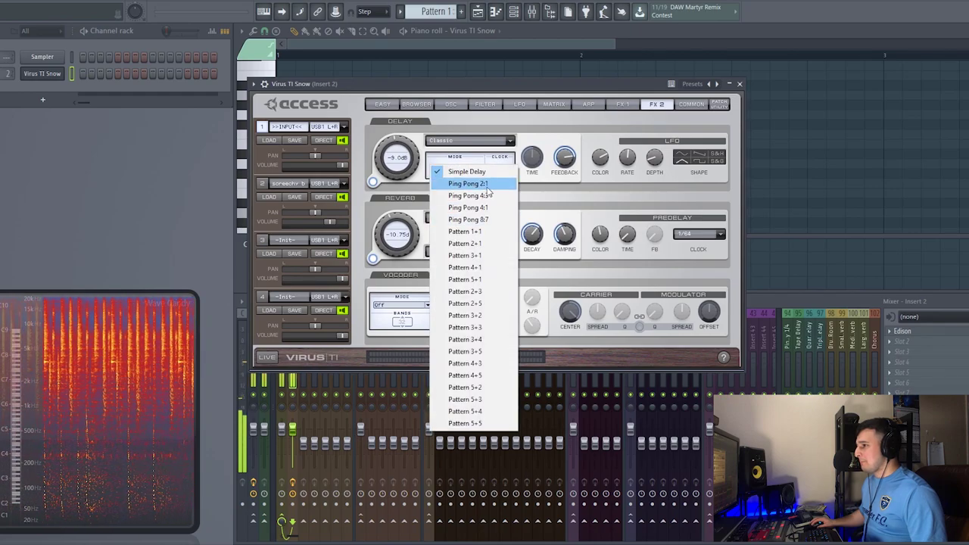
pyautogui.click(492, 207)
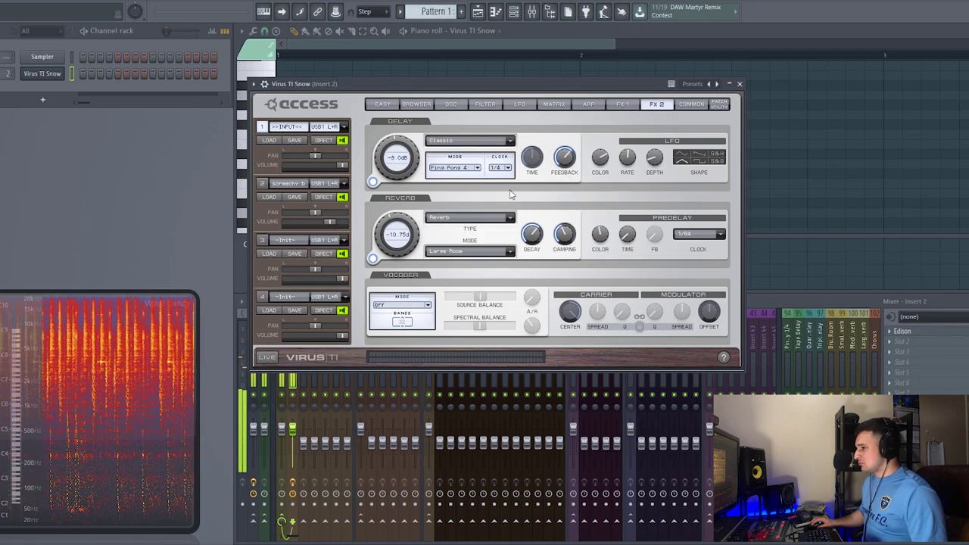
# Lower the reverb send to about -15 dB and the delay send to -19.7 dB.
pyautogui.moveTo(381, 239); pyautogui.dragTo(382, 250)
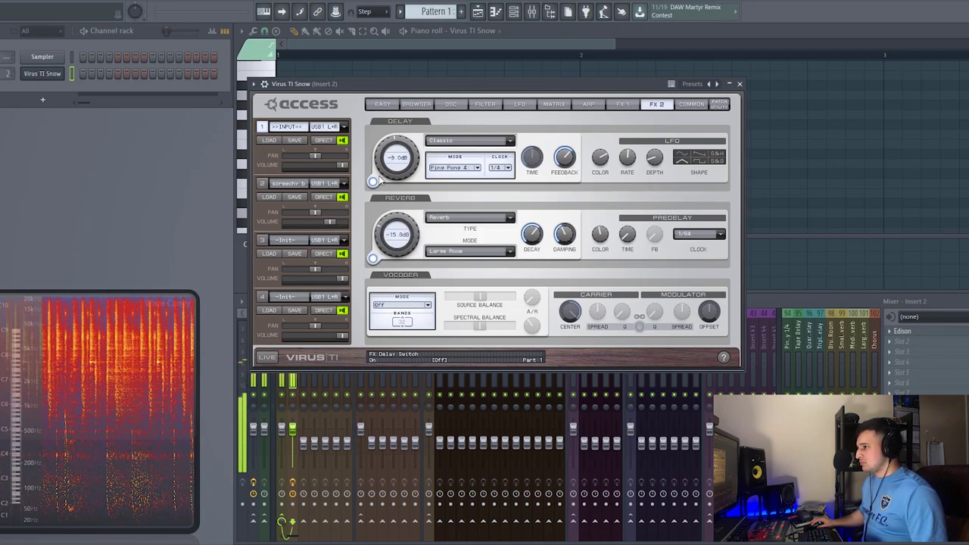
pyautogui.moveTo(380, 179); pyautogui.dragTo(381, 188)
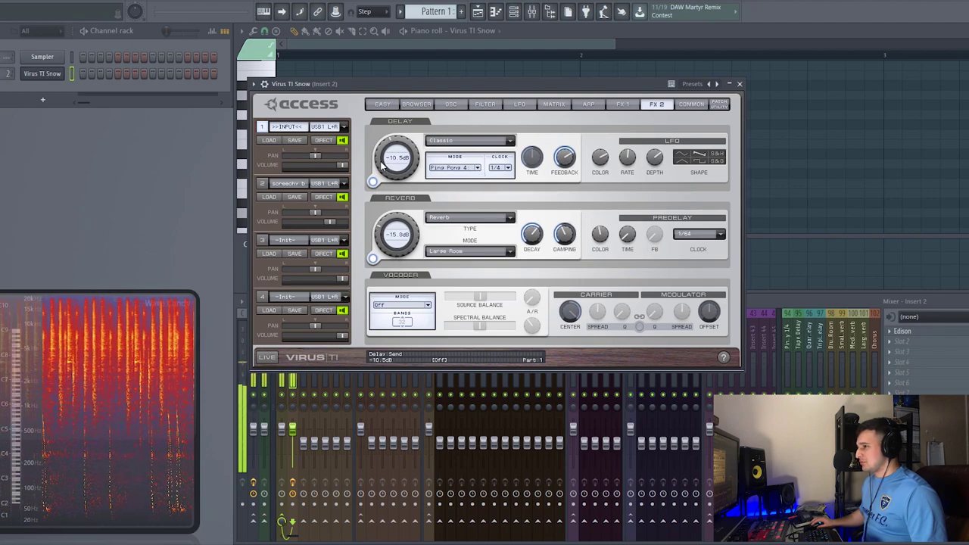
pyautogui.moveTo(381, 146); pyautogui.dragTo(380, 170)
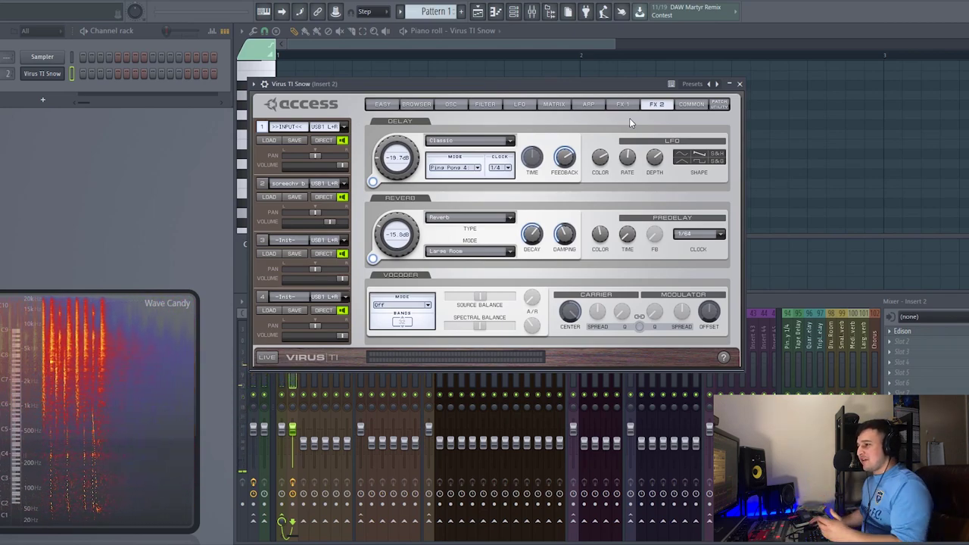
# Lower the lowpass cutoff of Filter 1 to about 23 and enable its analog mode.
pyautogui.click(486, 104)
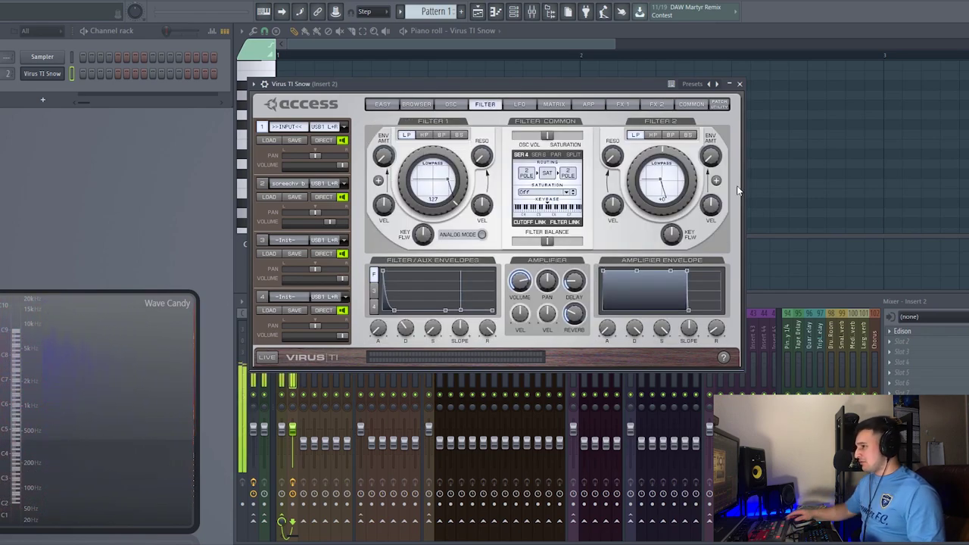
pyautogui.moveTo(431, 157); pyautogui.dragTo(402, 220)
pyautogui.click(481, 234)
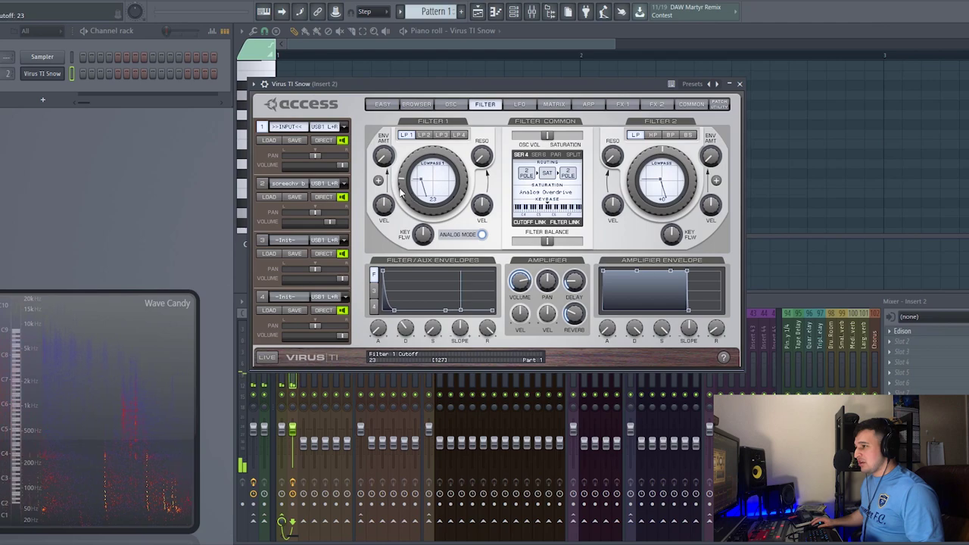
# Audition Filter 1's LP 2, LP 3 and LP 4 analog lowpass types and raise its cutoff to 127.
pyautogui.click(424, 135)
pyautogui.click(442, 135)
pyautogui.click(459, 135)
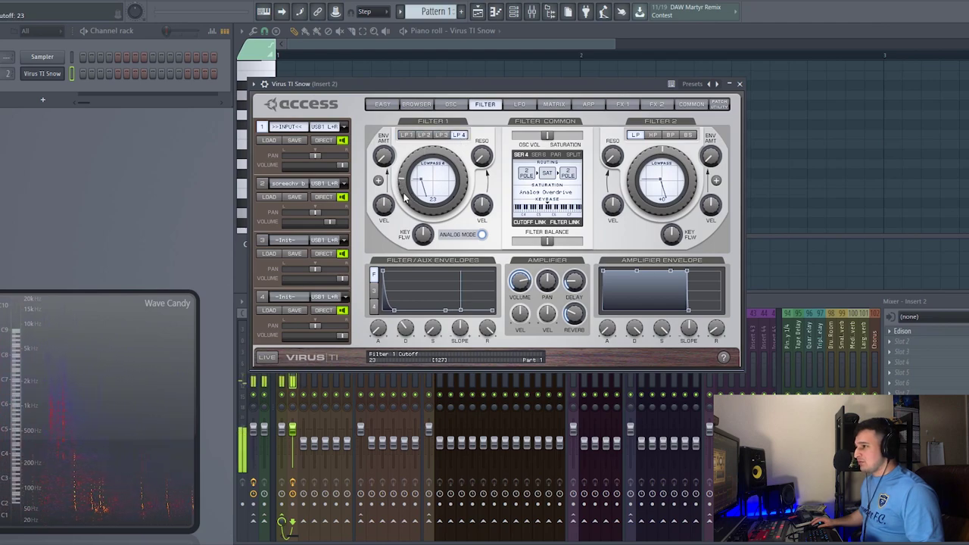
pyautogui.moveTo(401, 195); pyautogui.dragTo(426, 123)
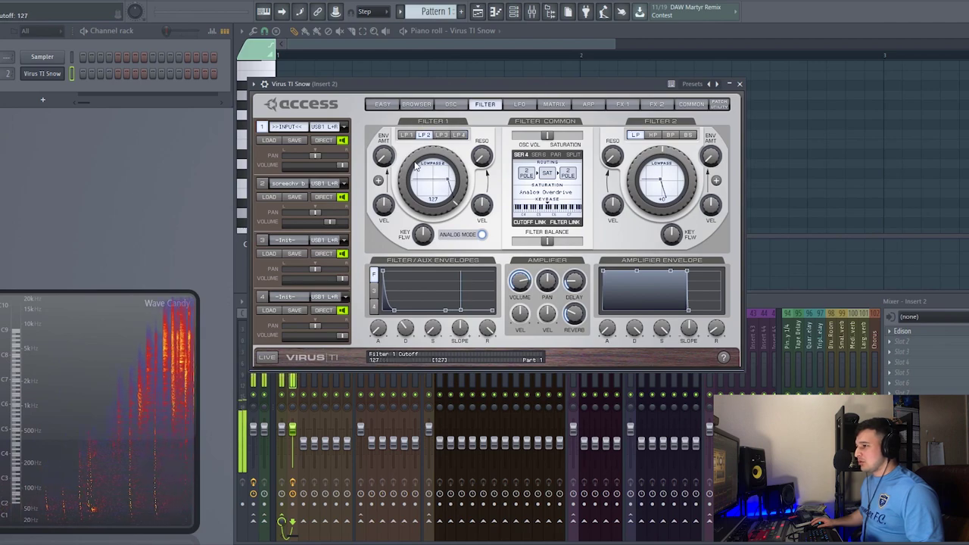
# Try the LP 1 and LP 3 types on Filter 1 and lower its cutoff to 65.
pyautogui.click(407, 134)
pyautogui.click(443, 136)
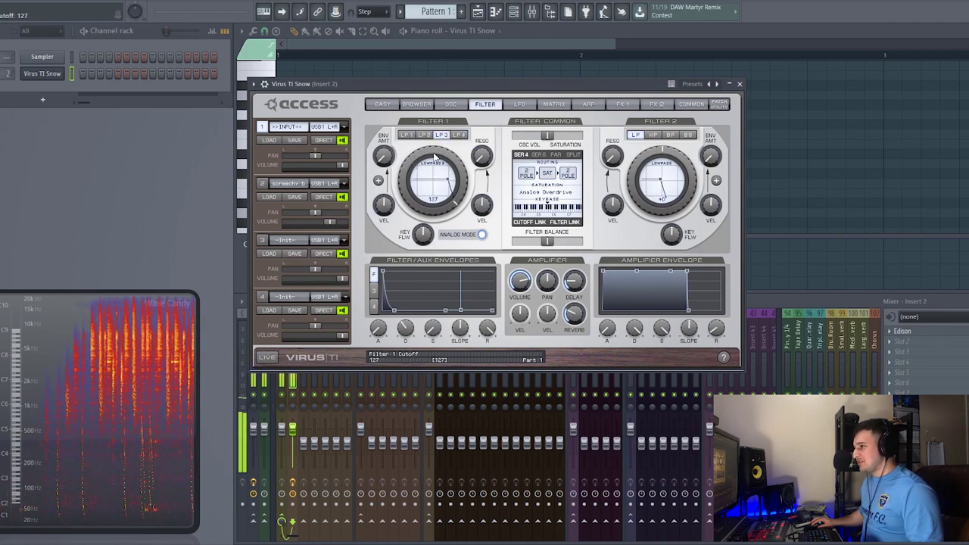
pyautogui.moveTo(437, 156); pyautogui.dragTo(420, 193)
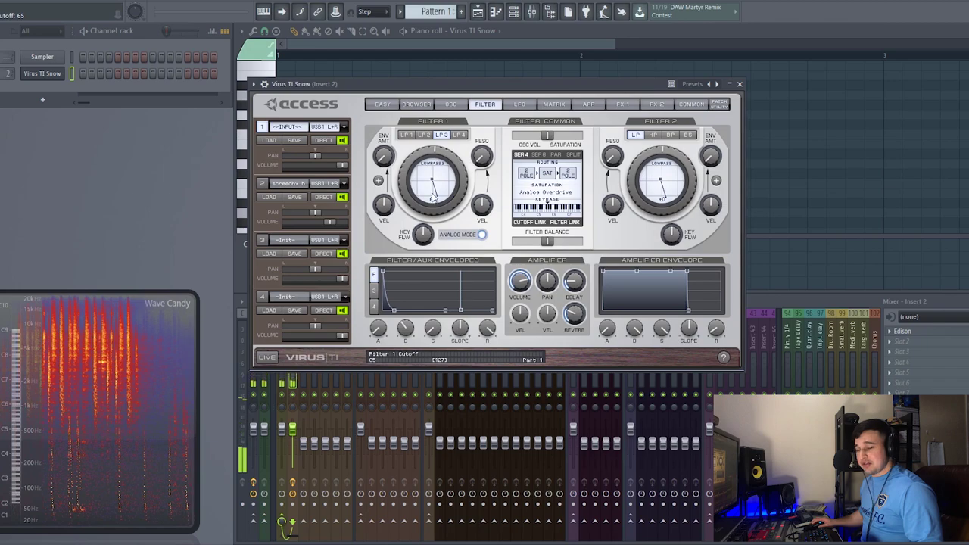
# Raise Filter 1's resonance, sweep its cutoff down, and return the resonance to 0.
pyautogui.moveTo(484, 158); pyautogui.dragTo(495, 160)
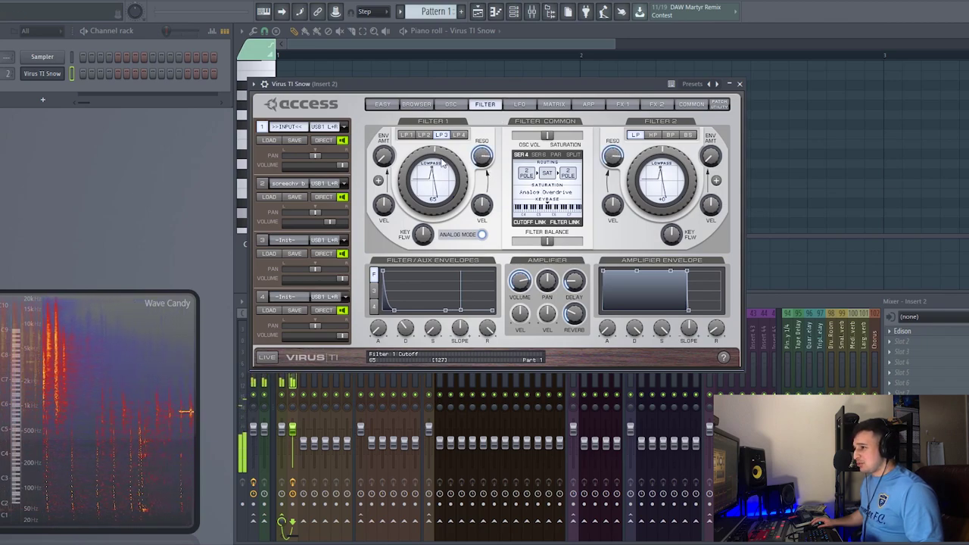
pyautogui.moveTo(433, 156); pyautogui.dragTo(403, 166)
pyautogui.moveTo(491, 165); pyautogui.dragTo(477, 180)
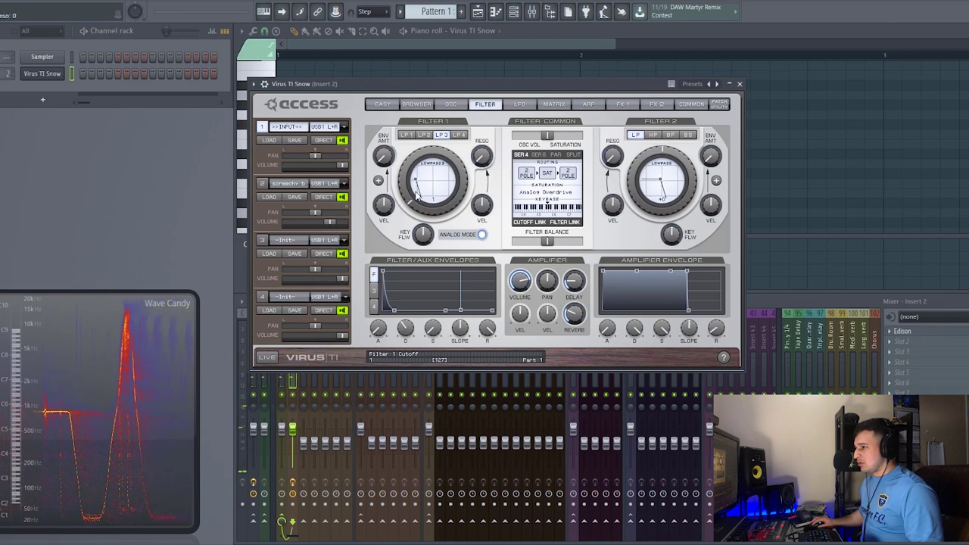
# Audition a Filter 1 cutoff sweep up to 127 with LP 4, and switch the filter to LP 2.
pyautogui.moveTo(409, 190); pyautogui.dragTo(463, 159)
pyautogui.click(459, 136)
pyautogui.moveTo(426, 204); pyautogui.dragTo(414, 126)
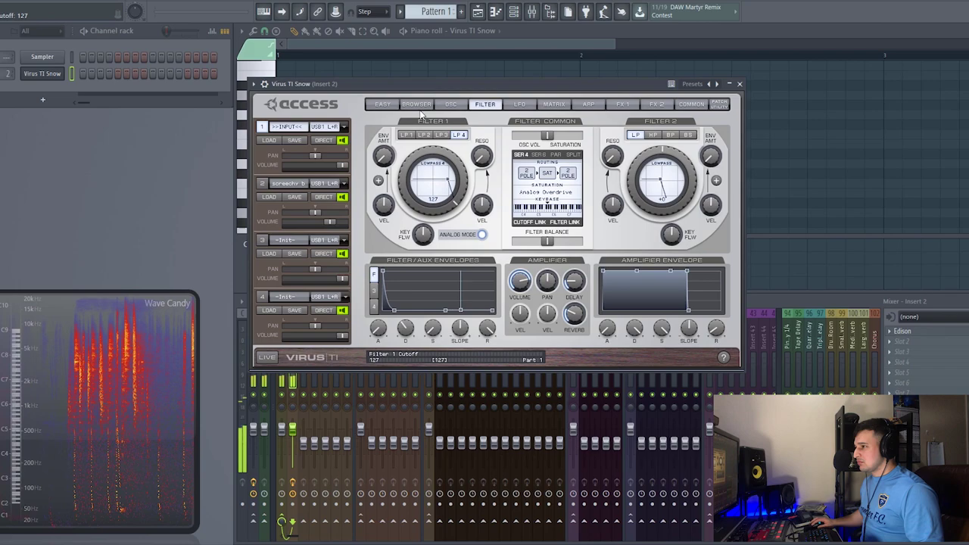
pyautogui.click(423, 135)
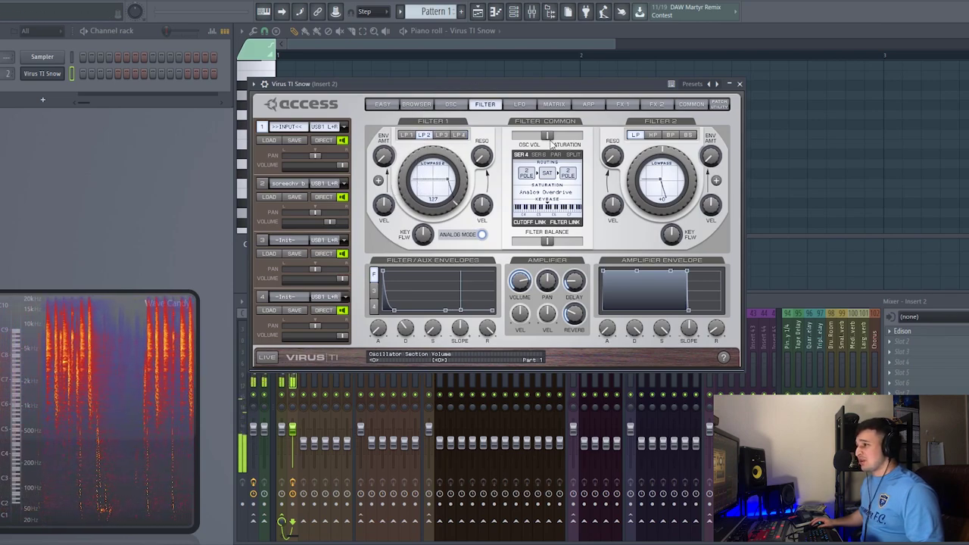
# Raise the oscillator volume/saturation amount in the common filter section to +46.
pyautogui.moveTo(558, 141); pyautogui.dragTo(573, 144)
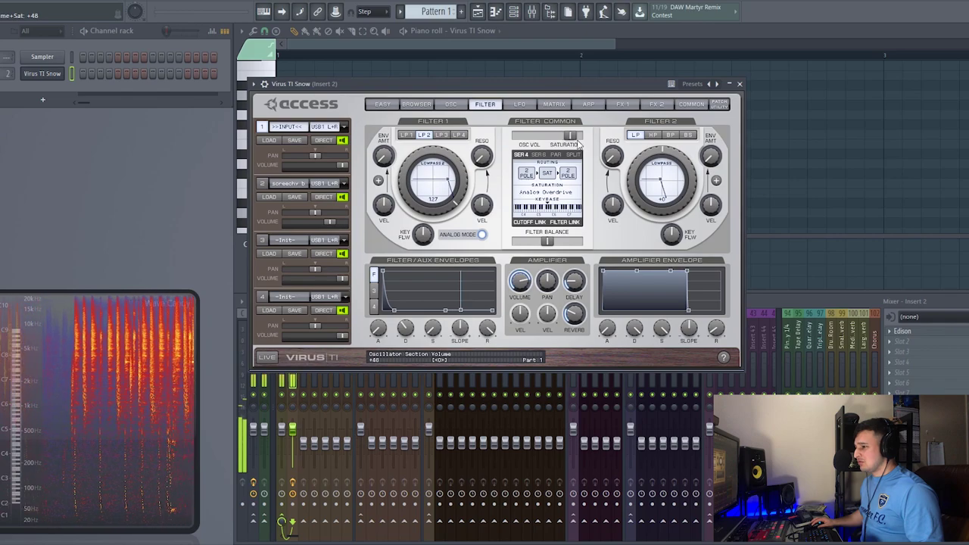
pyautogui.moveTo(579, 144); pyautogui.dragTo(576, 143)
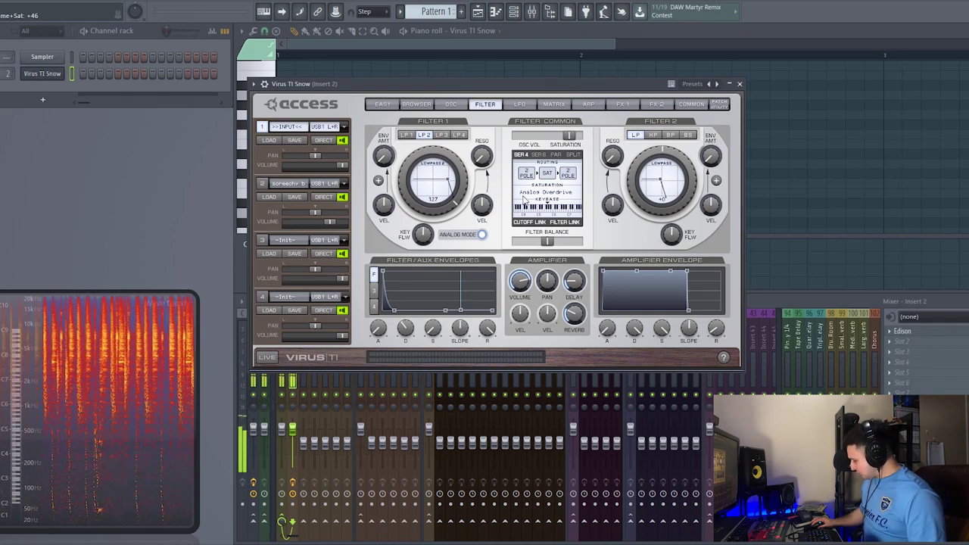
# Turn off Filter 1's analog mode, try its highpass type, and set it to lowpass with the cutoff at 127.
pyautogui.moveTo(452, 90); pyautogui.dragTo(561, 83)
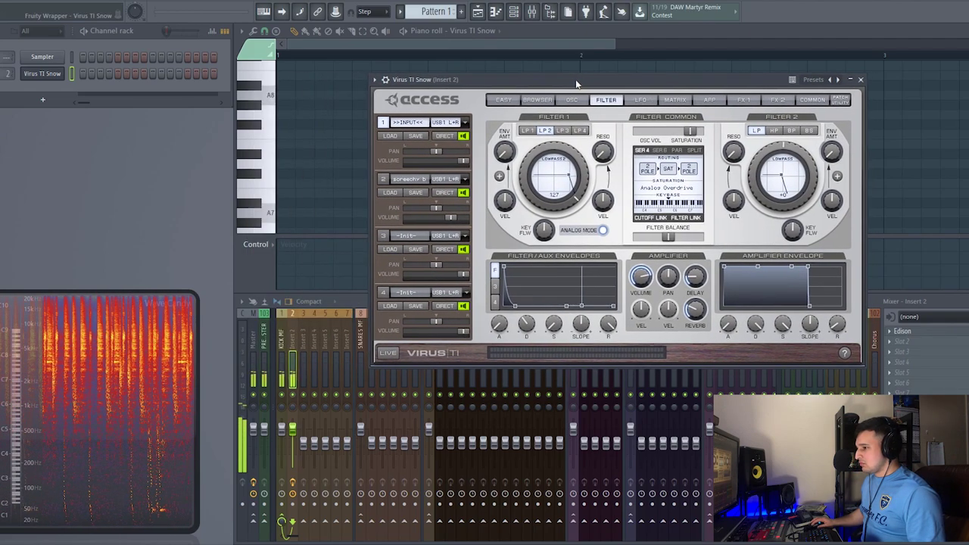
pyautogui.click(597, 228)
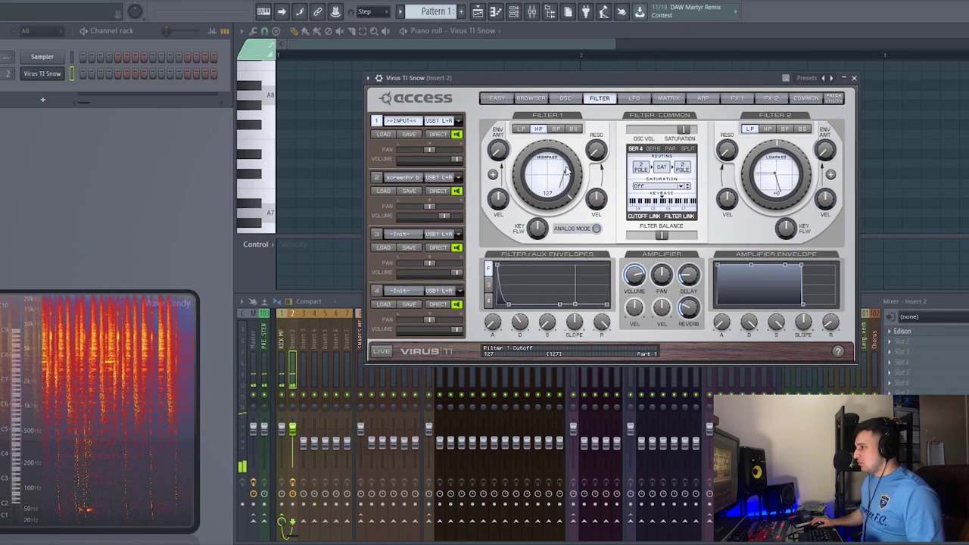
pyautogui.click(521, 128)
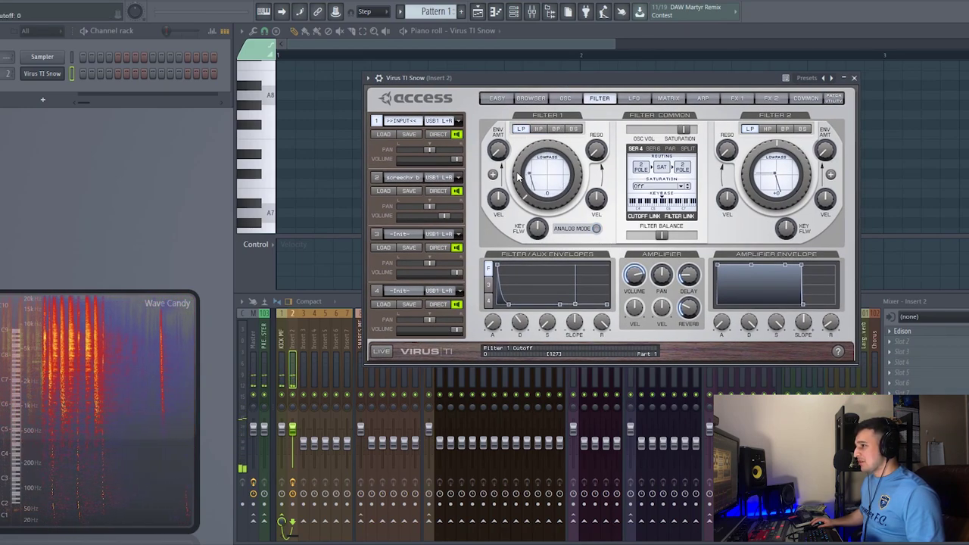
pyautogui.moveTo(627, 82); pyautogui.dragTo(552, 76)
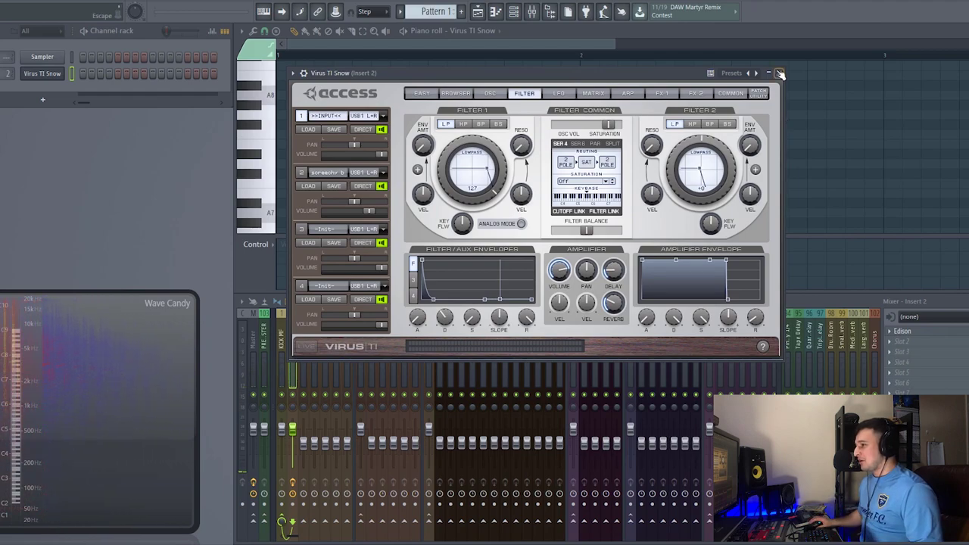
# Set the distortion type to Hard Bounce in the FX 1 effects and raise its drive to about halfway.
pyautogui.click(556, 94)
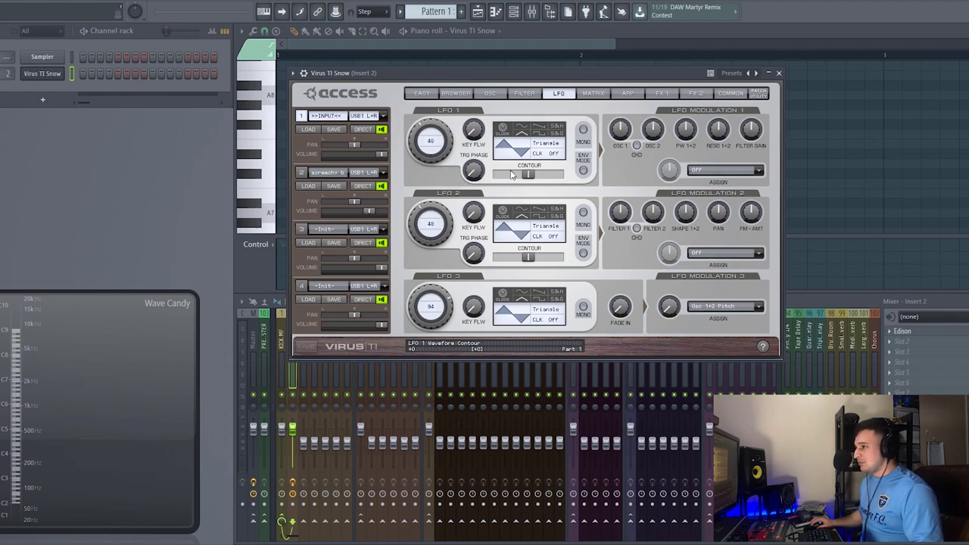
pyautogui.click(603, 94)
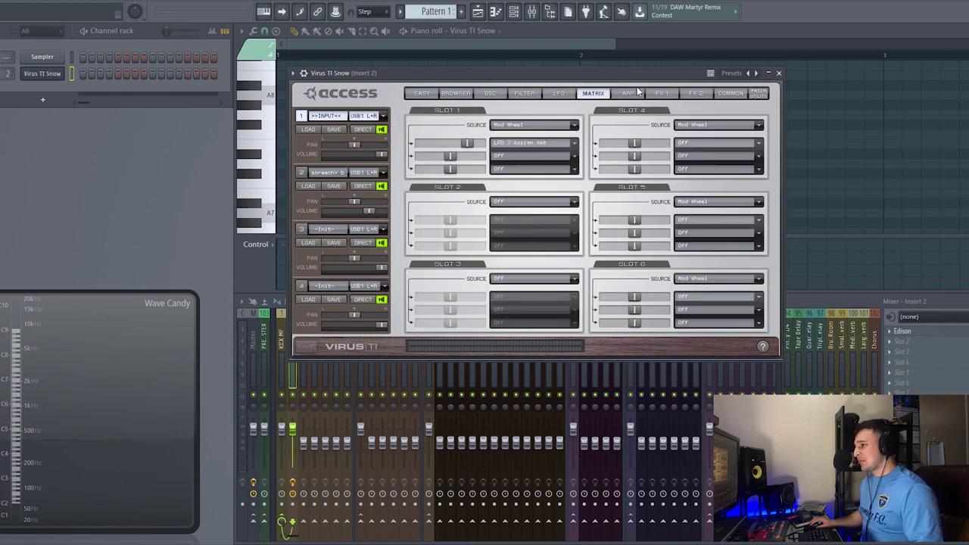
pyautogui.click(636, 93)
pyautogui.click(650, 93)
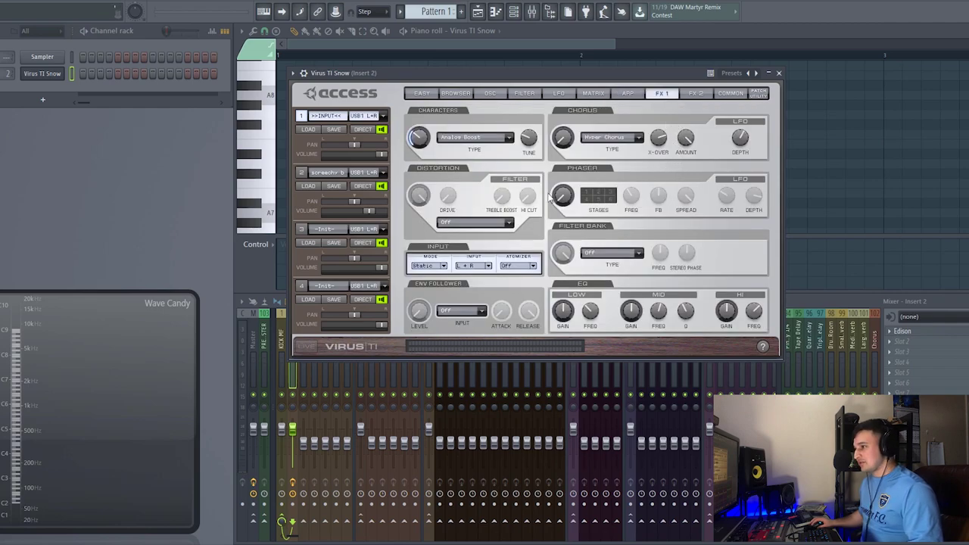
pyautogui.click(468, 223)
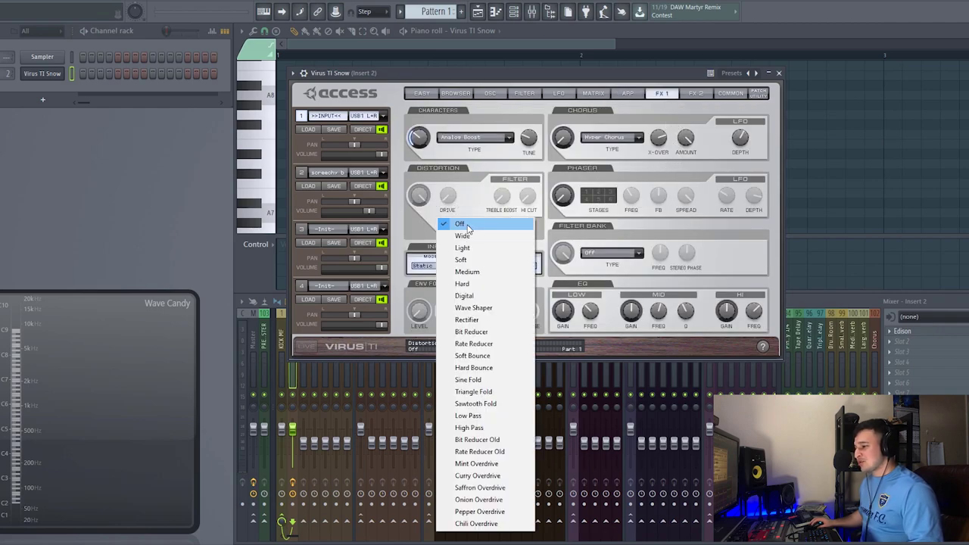
pyautogui.click(473, 367)
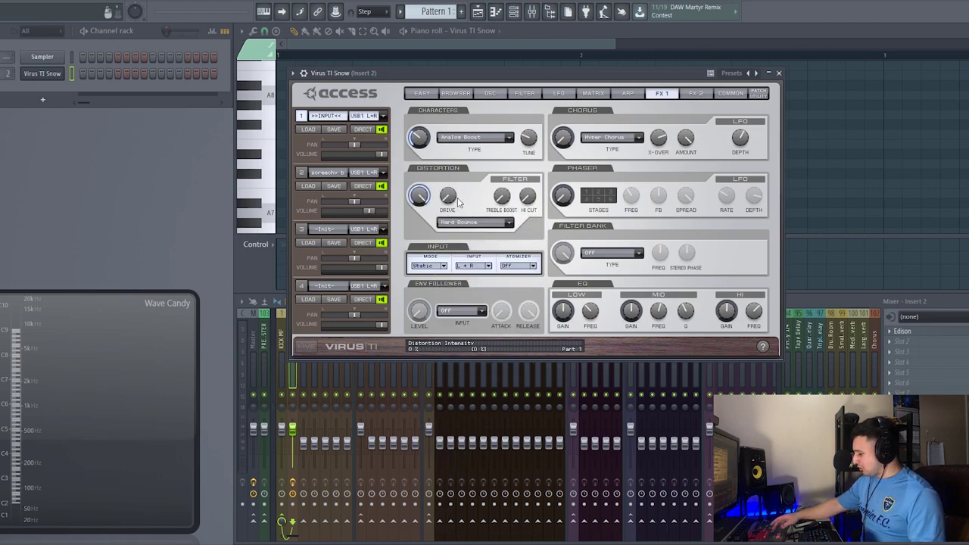
pyautogui.moveTo(453, 198); pyautogui.dragTo(448, 178)
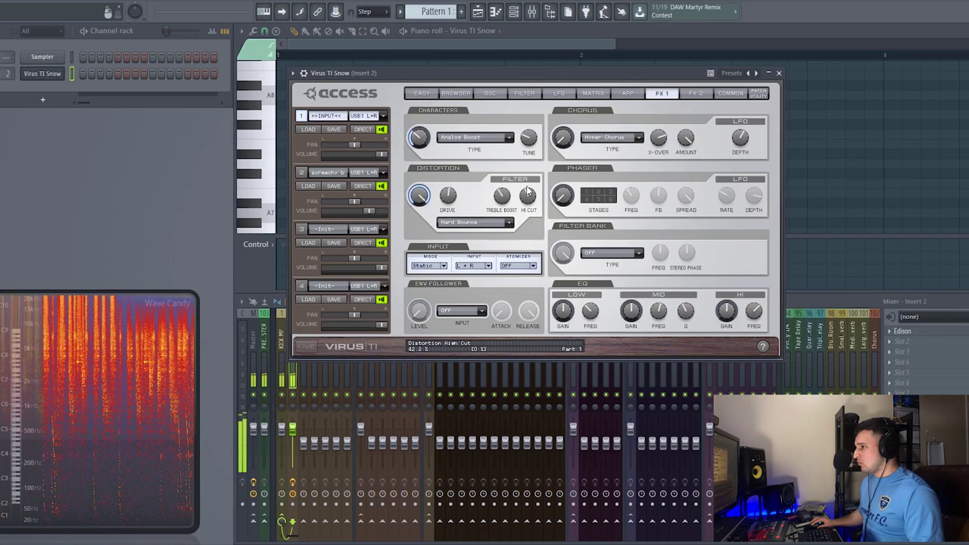
# Change the distortion type to Bit Reducer and set the filter bank type to 2 Pole XFade.
pyautogui.click(477, 222)
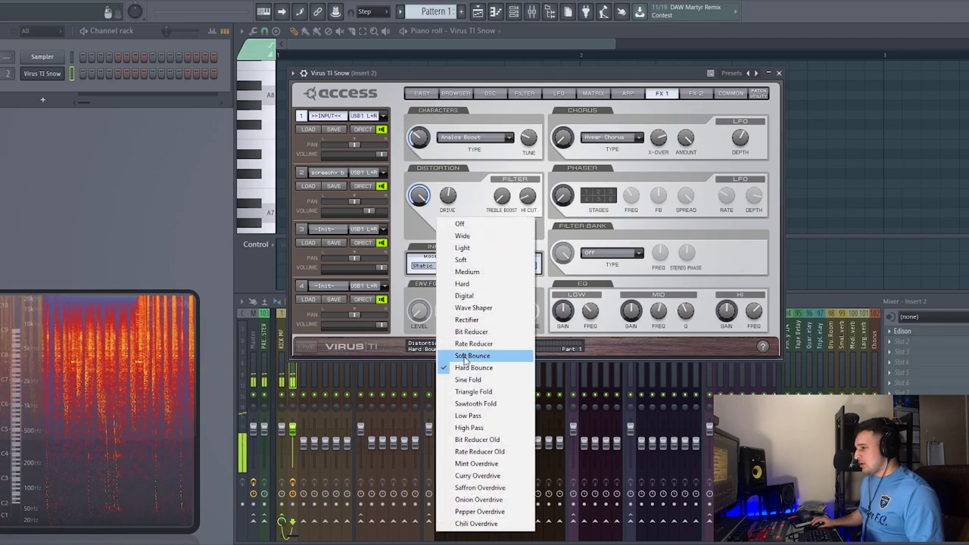
pyautogui.click(470, 332)
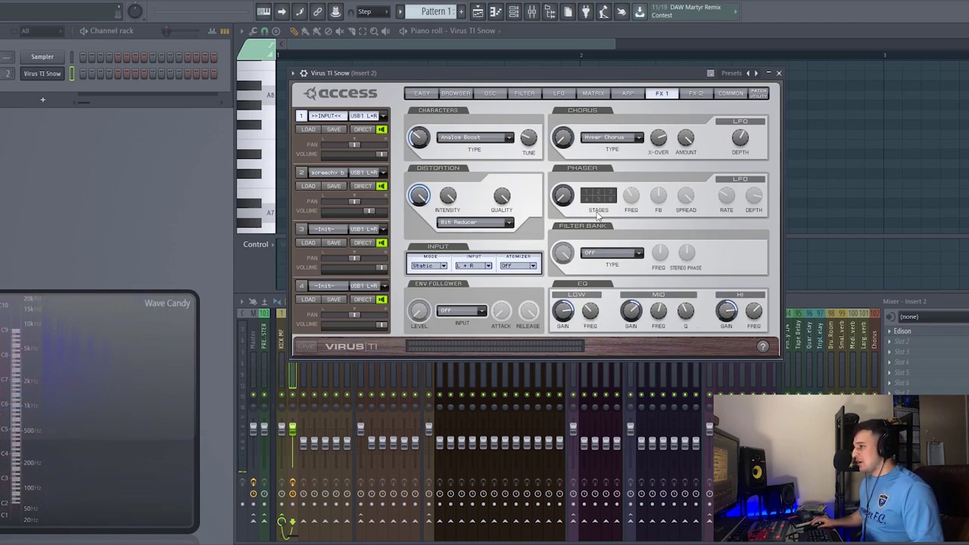
pyautogui.click(587, 252)
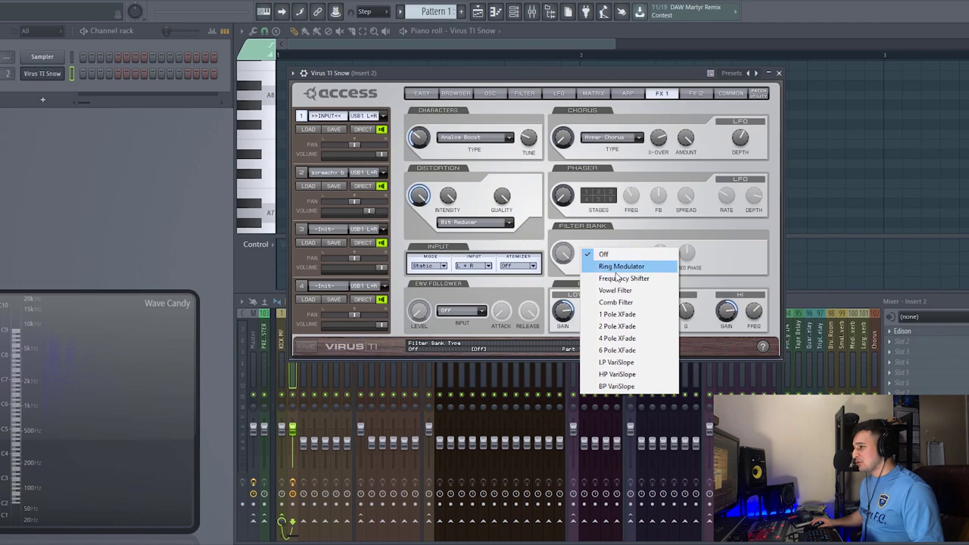
pyautogui.click(632, 327)
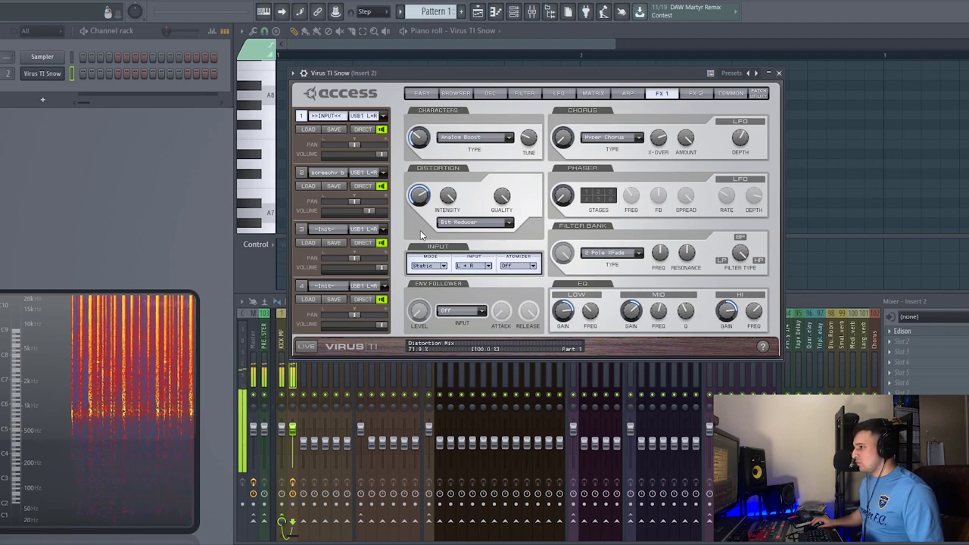
# Raise the delay send to -14.5 dB and the reverb send to -9.5 dB.
pyautogui.click(705, 94)
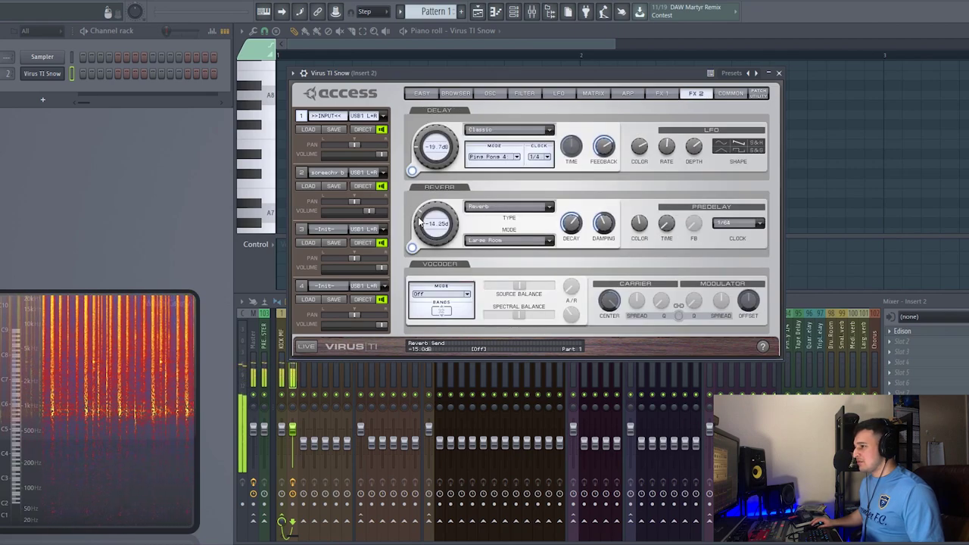
pyautogui.moveTo(418, 156); pyautogui.dragTo(420, 144)
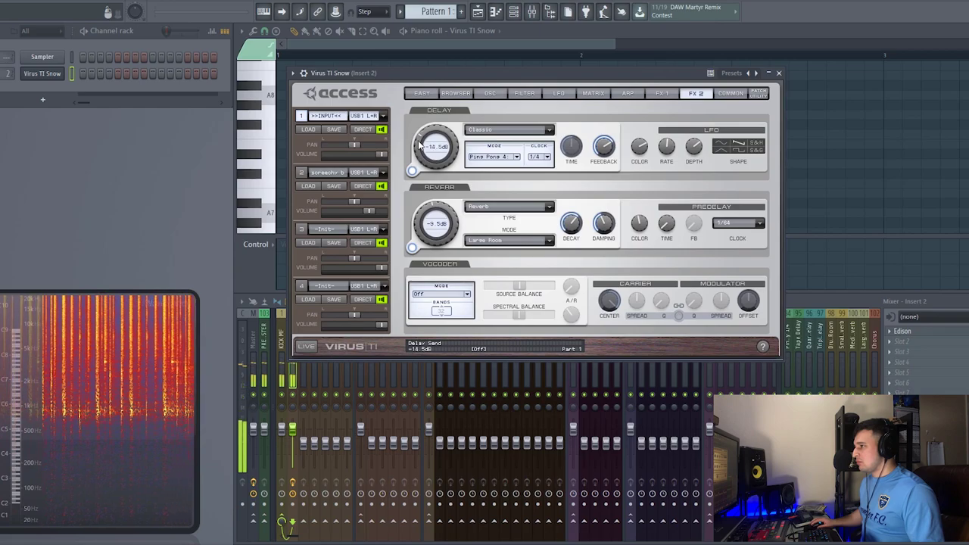
# Return to the FX 1 effects and raise the Bit Reducer distortion's intensity to 43%.
pyautogui.click(628, 94)
pyautogui.click(598, 96)
pyautogui.click(654, 95)
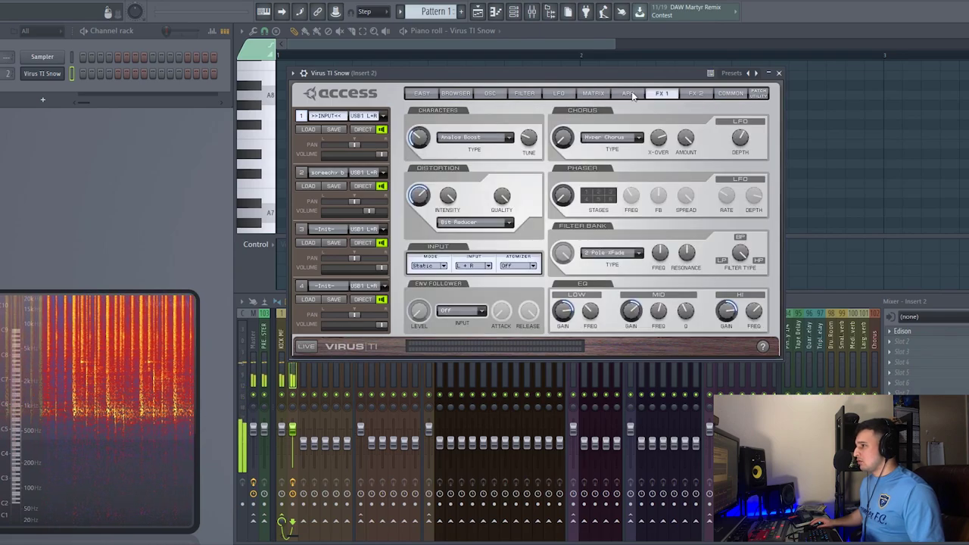
pyautogui.click(627, 95)
pyautogui.click(570, 95)
pyautogui.click(661, 93)
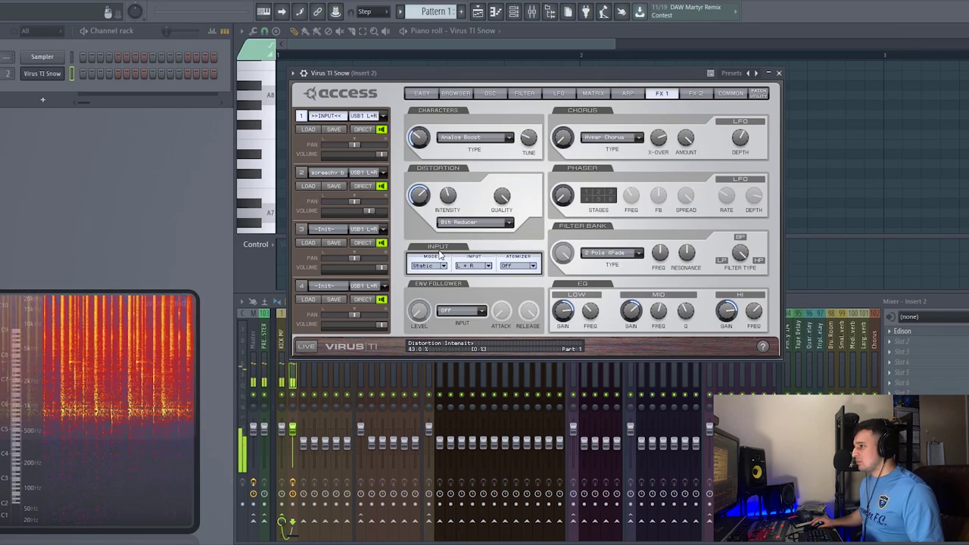
# Set Filter 2's cutoff to +63 and lower Filter 1's lowpass cutoff to 0.
pyautogui.click(557, 93)
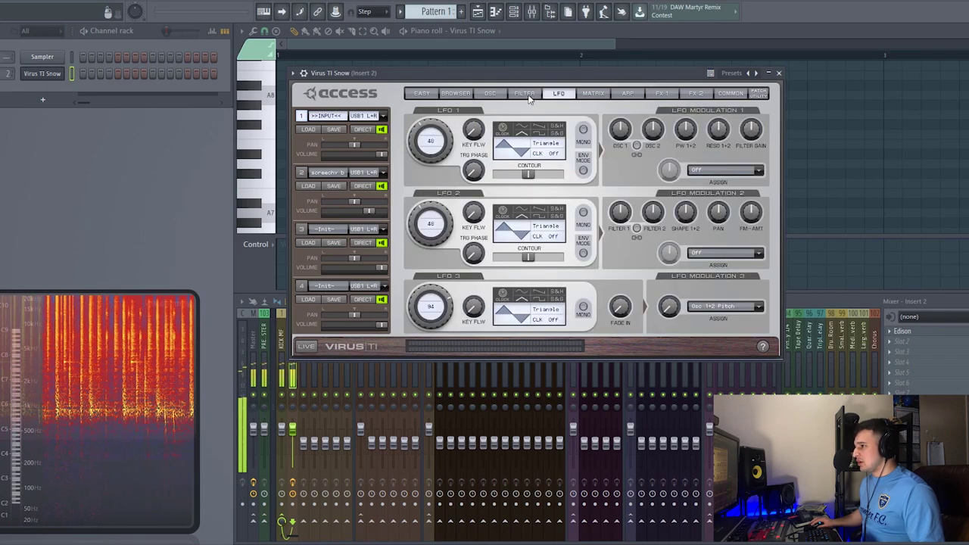
pyautogui.click(523, 94)
pyautogui.moveTo(688, 148); pyautogui.dragTo(678, 117)
pyautogui.moveTo(459, 147); pyautogui.dragTo(434, 194)
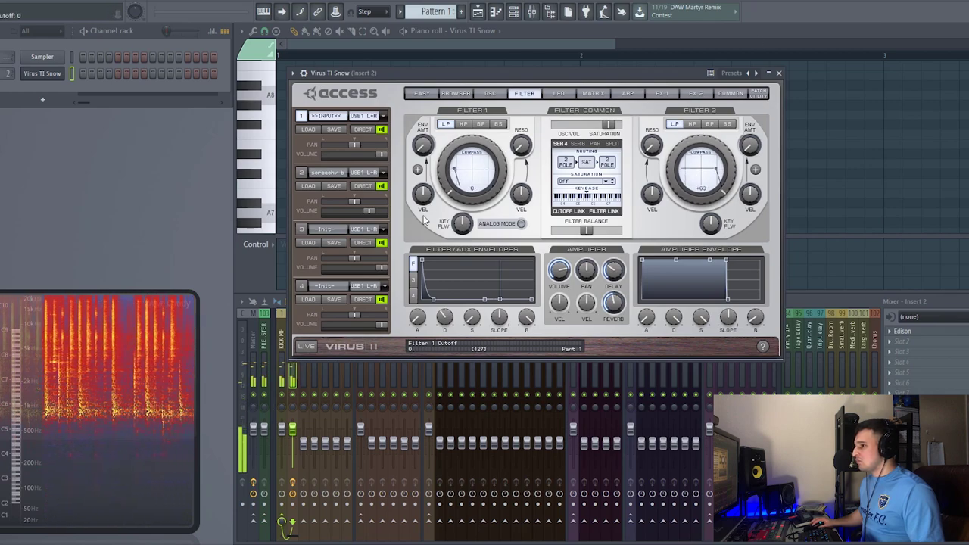
# Return to the FX 1 effects, stop playback, and close the Virus TI Snow window.
pyautogui.click(632, 94)
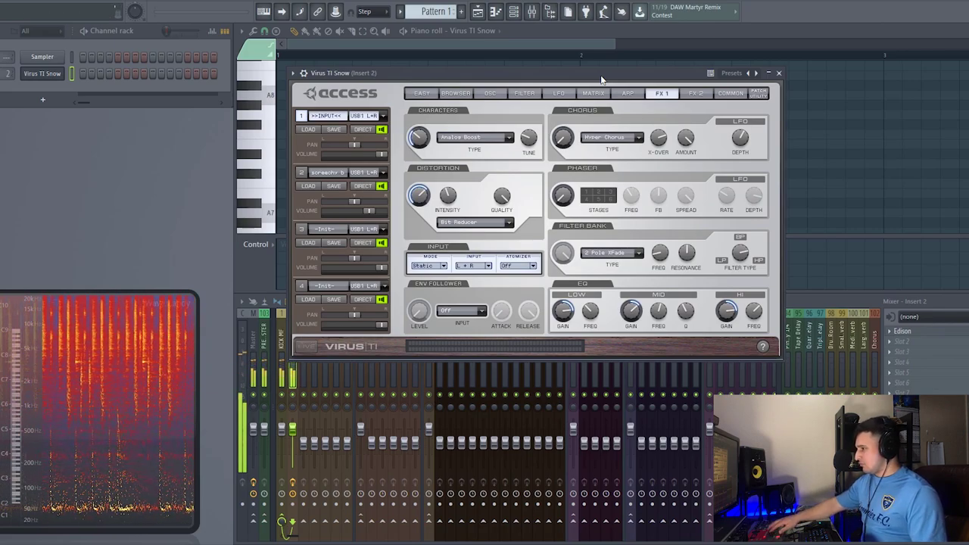
pyautogui.press('space')
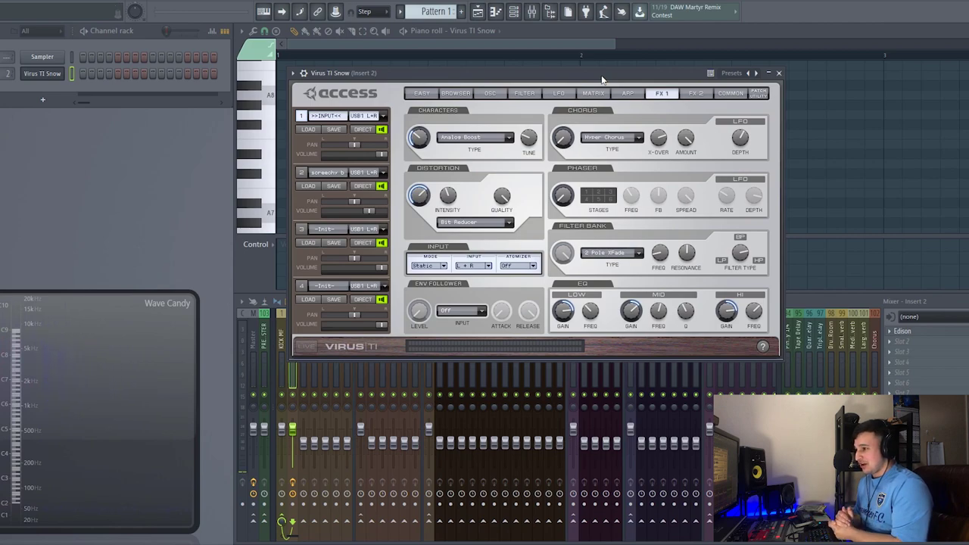
pyautogui.click(778, 74)
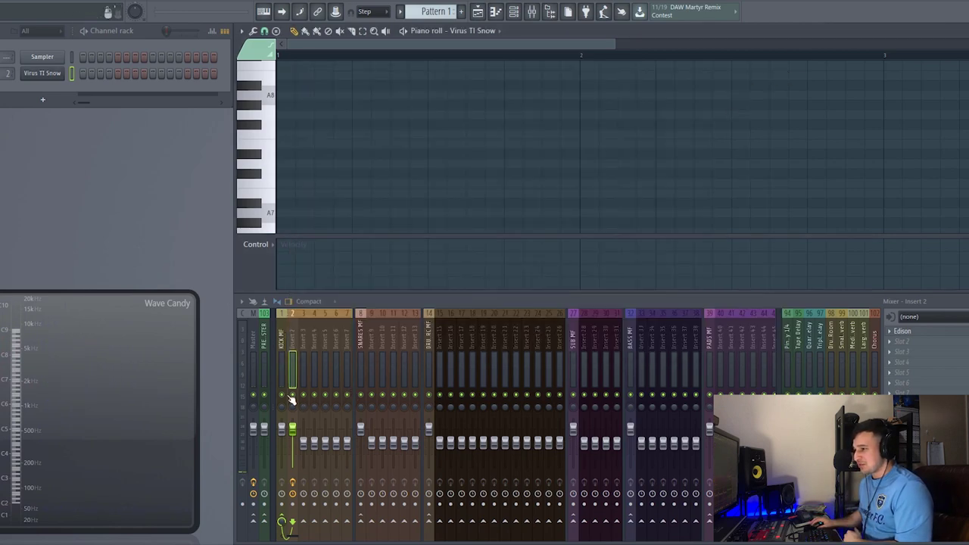
# View the Wave Candy and FabFilter Pro-L plugins on the Master mixer track and close their windows.
pyautogui.click(261, 361)
pyautogui.click(925, 386)
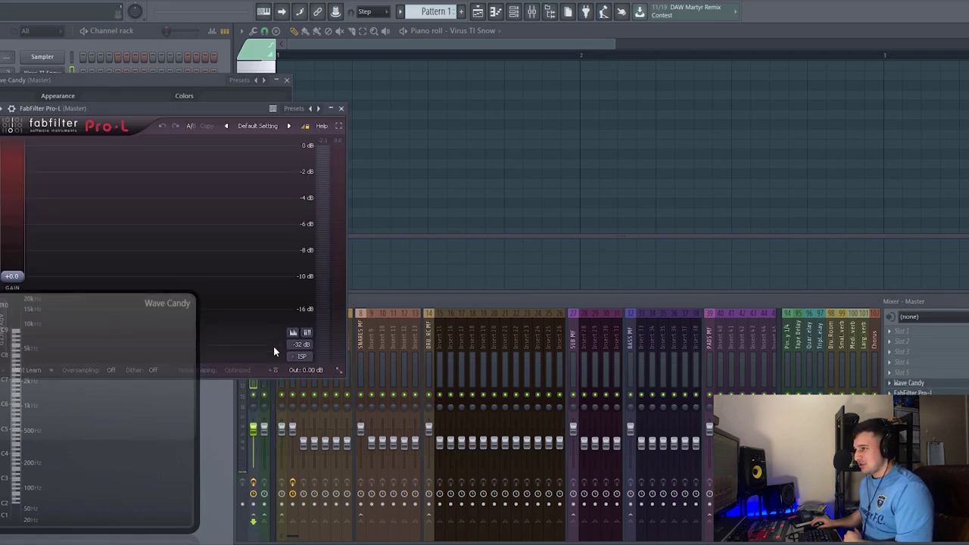
pyautogui.click(341, 109)
pyautogui.press('Escape')
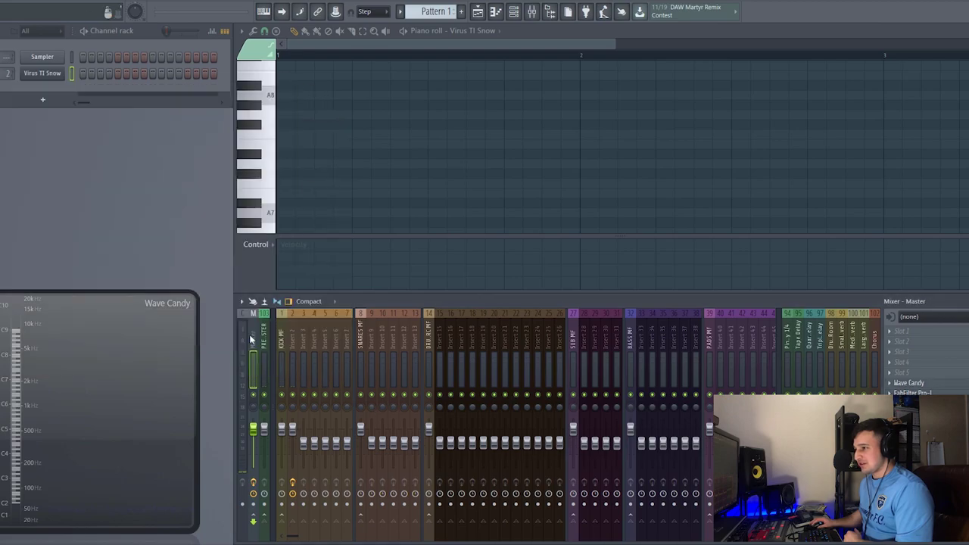
# Open the Edison audio editor loaded on the Insert 2 mixer track.
pyautogui.click(265, 345)
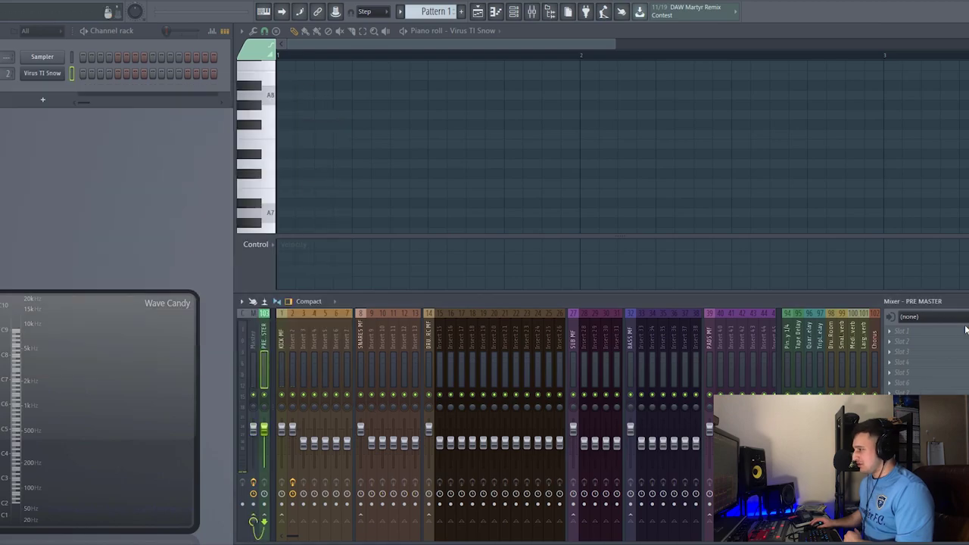
pyautogui.click(295, 371)
pyautogui.click(944, 333)
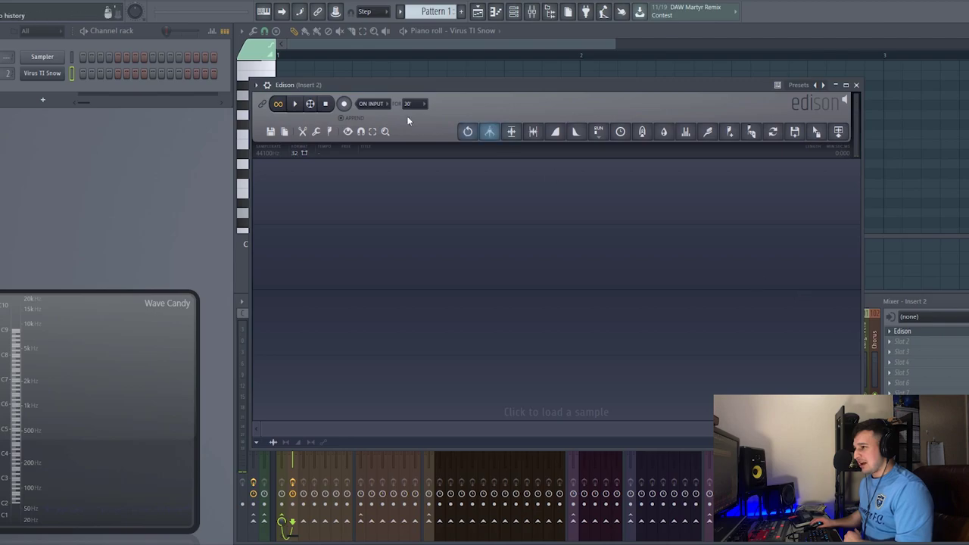
# Load the sample "Electribe & Virus - Kick 1" from the Electribe Samples folder into Edison.
pyautogui.click(285, 133)
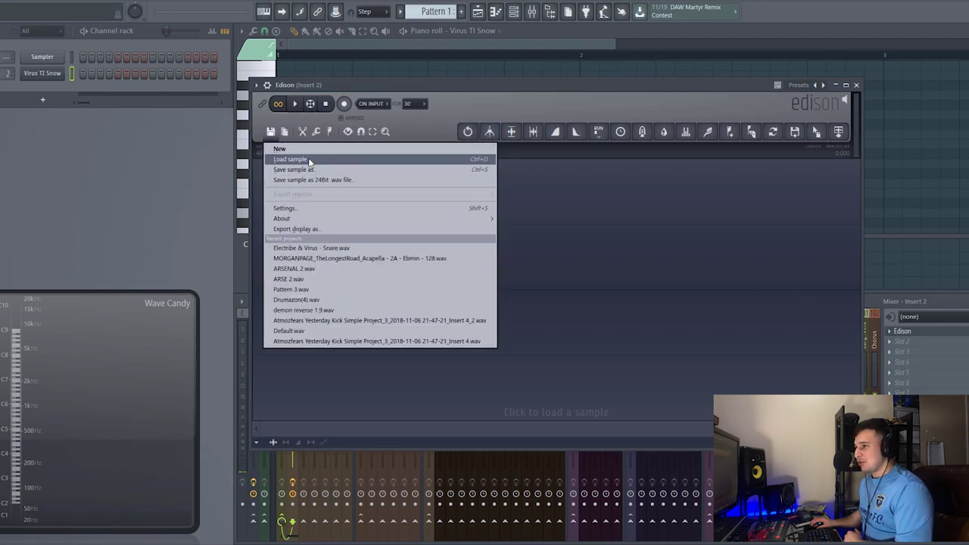
pyautogui.click(309, 161)
pyautogui.click(134, 55)
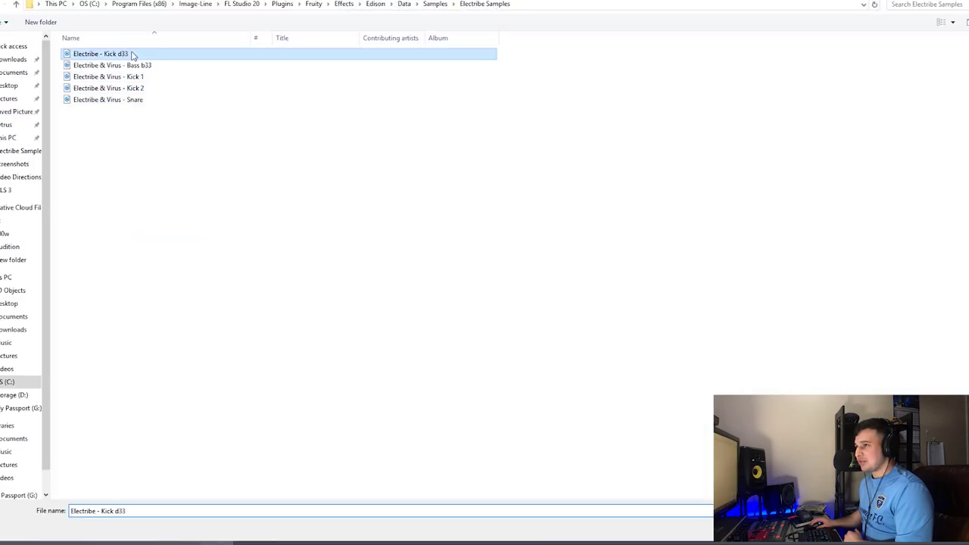
pyautogui.click(143, 77)
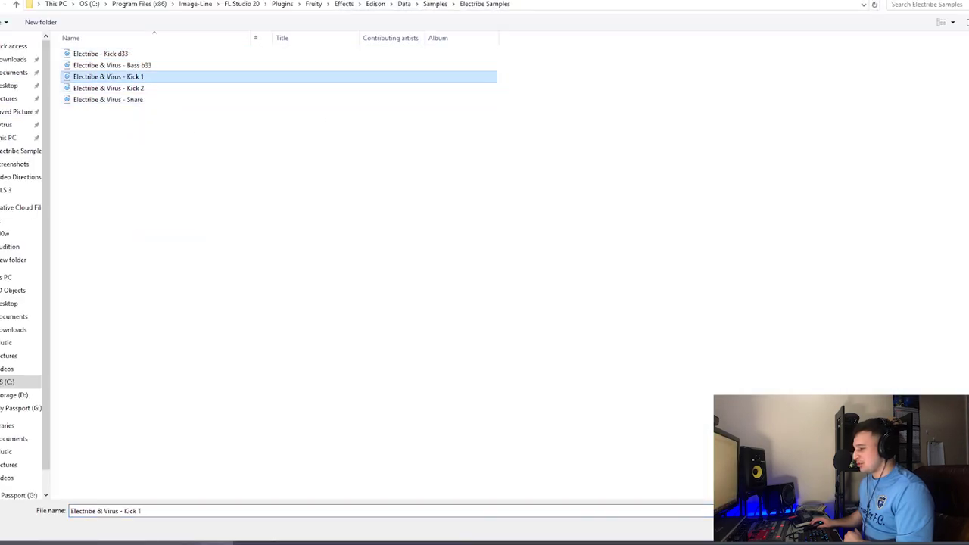
pyautogui.click(899, 528)
# Play the kick sample in Edison, select its entire waveform, and play it again before pausing playback.
pyautogui.click(296, 106)
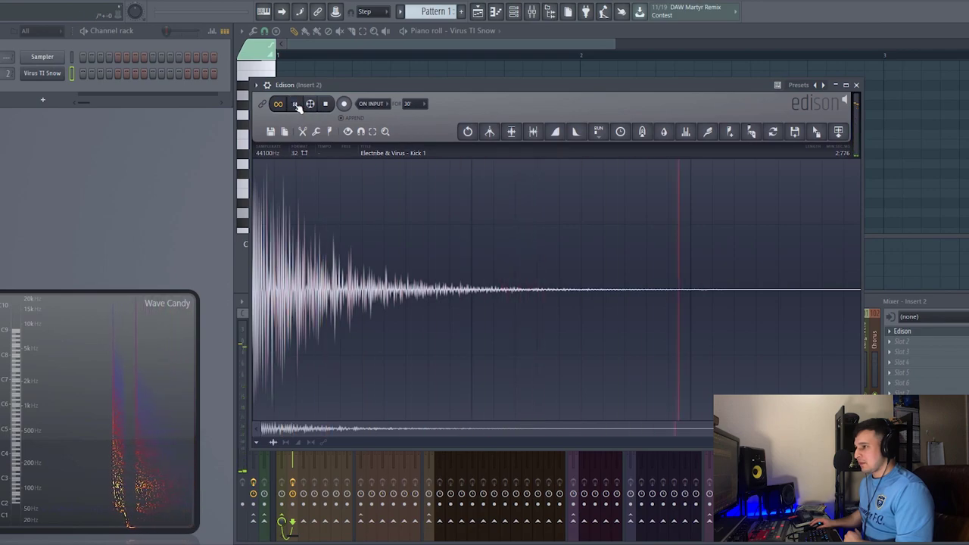
pyautogui.click(296, 105)
pyautogui.moveTo(283, 168); pyautogui.dragTo(253, 205)
pyautogui.hotkey('ctrl', 'a')
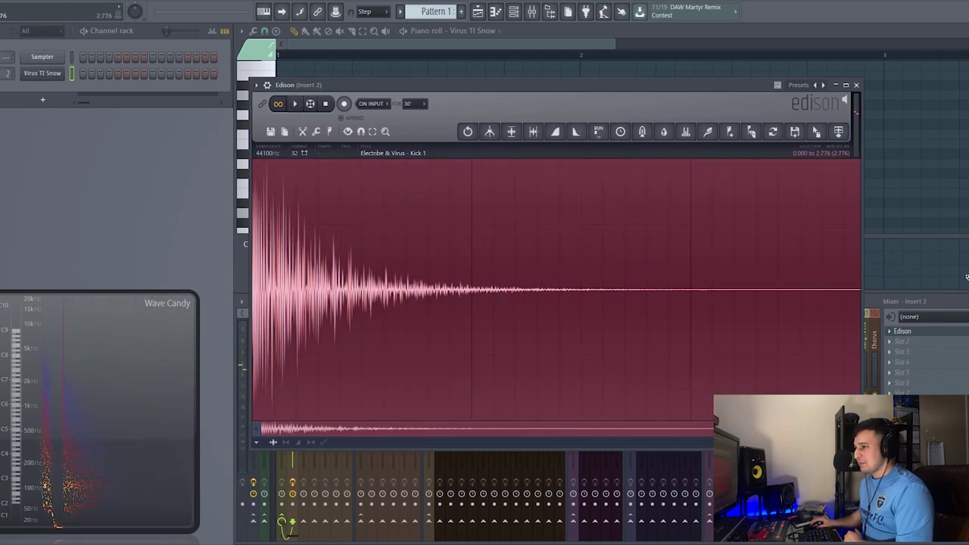
pyautogui.click(293, 106)
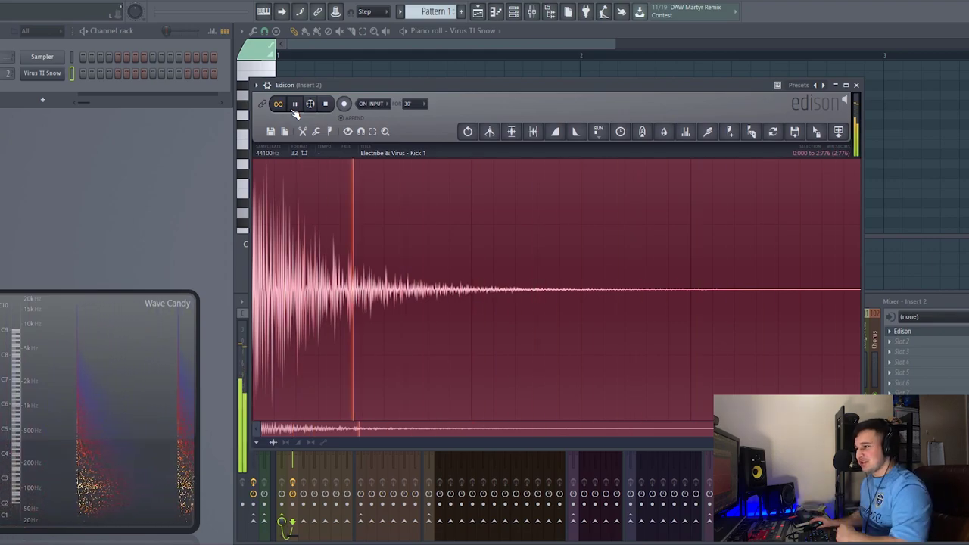
pyautogui.click(294, 104)
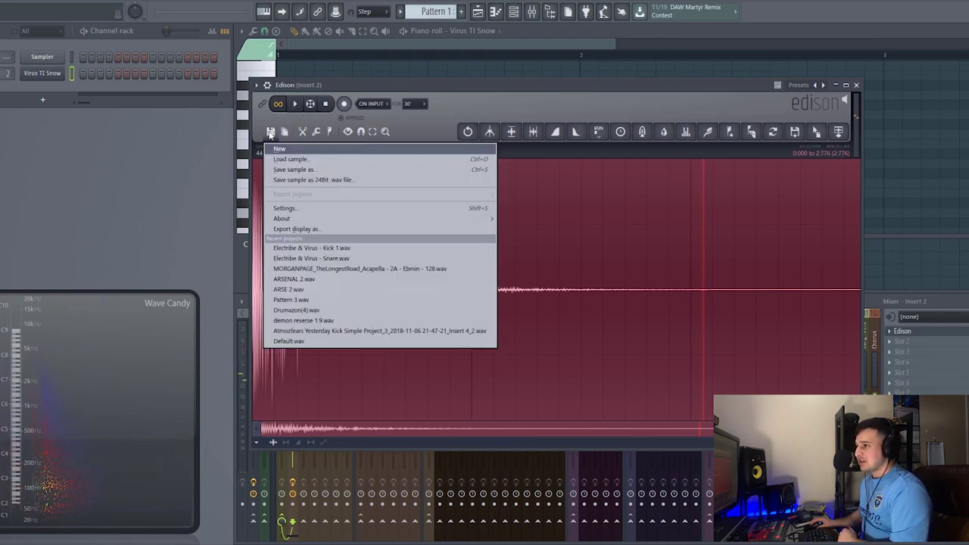
# Load the sample "Electribe & Virus - Snare" from the Electribe Samples folder into Edison in place of the kick.
pyautogui.click(271, 132)
pyautogui.click(387, 132)
pyautogui.click(272, 132)
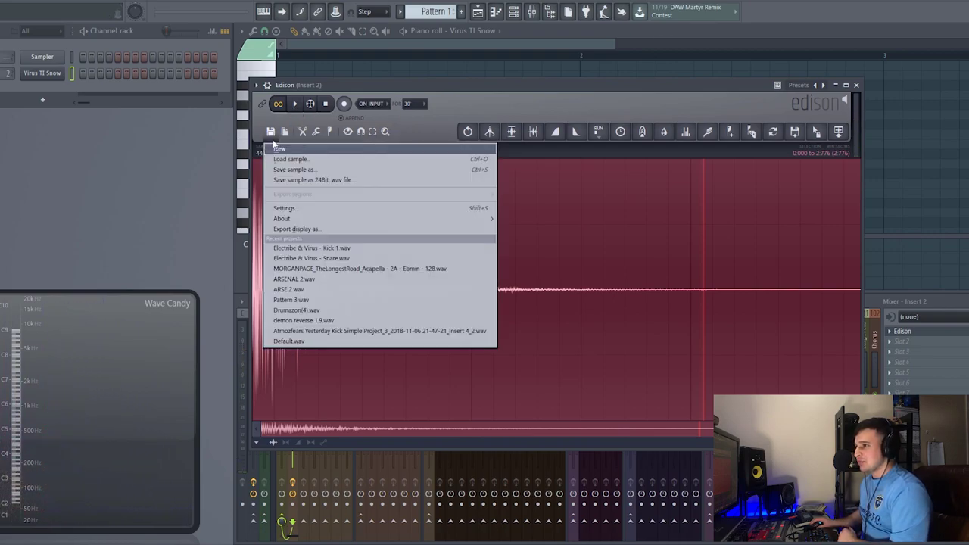
pyautogui.click(292, 162)
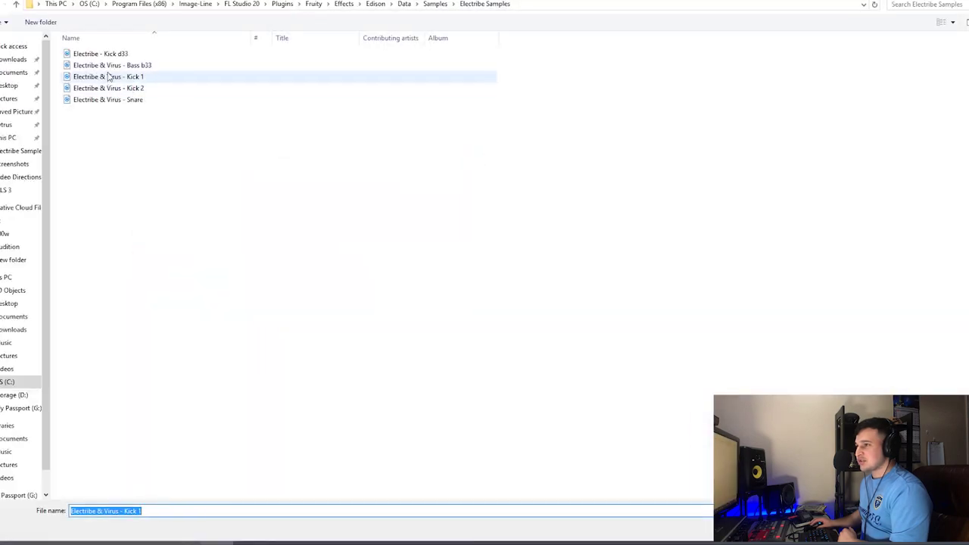
pyautogui.click(123, 100)
pyautogui.doubleClick(123, 100)
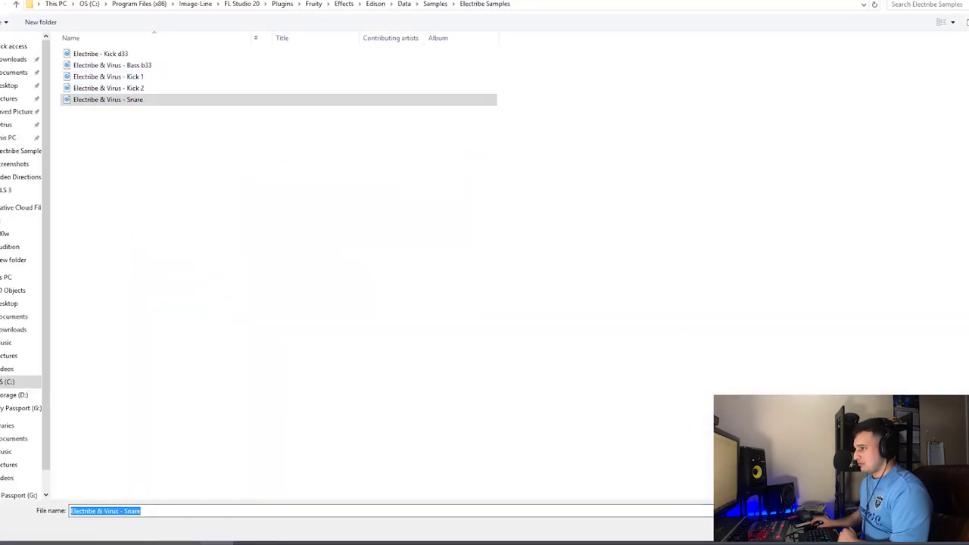